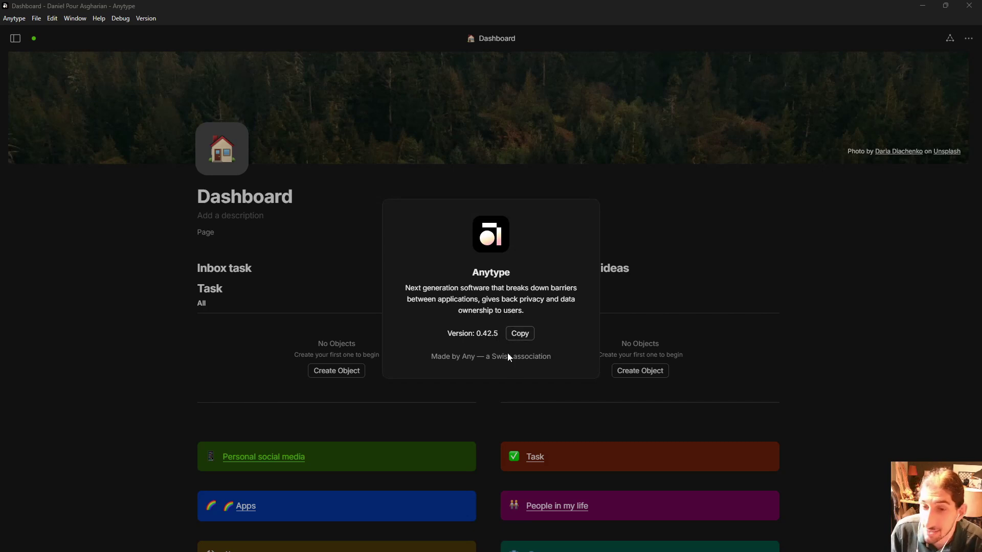
{"action": "left_click", "coordinate": [279, 296]}
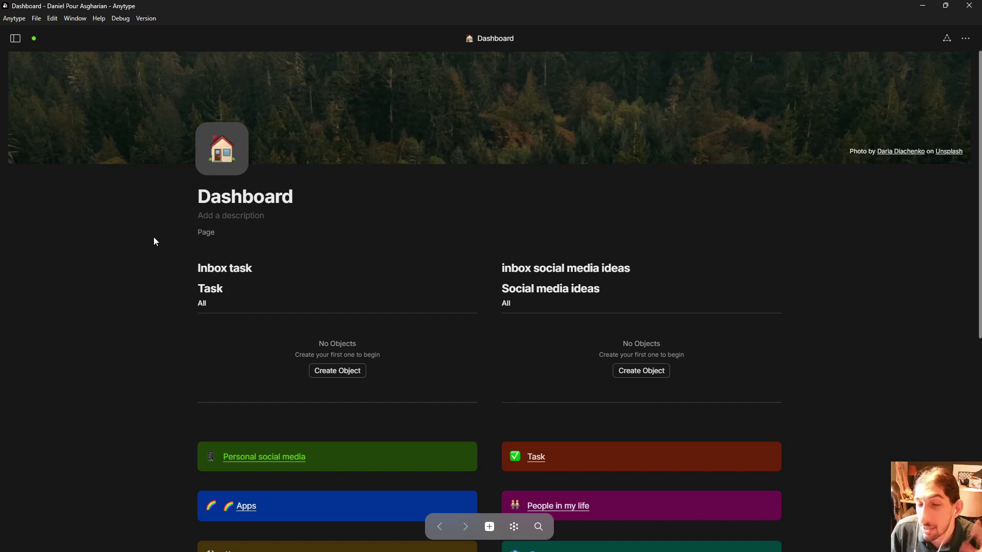
{"action": "left_click", "coordinate": [16, 39]}
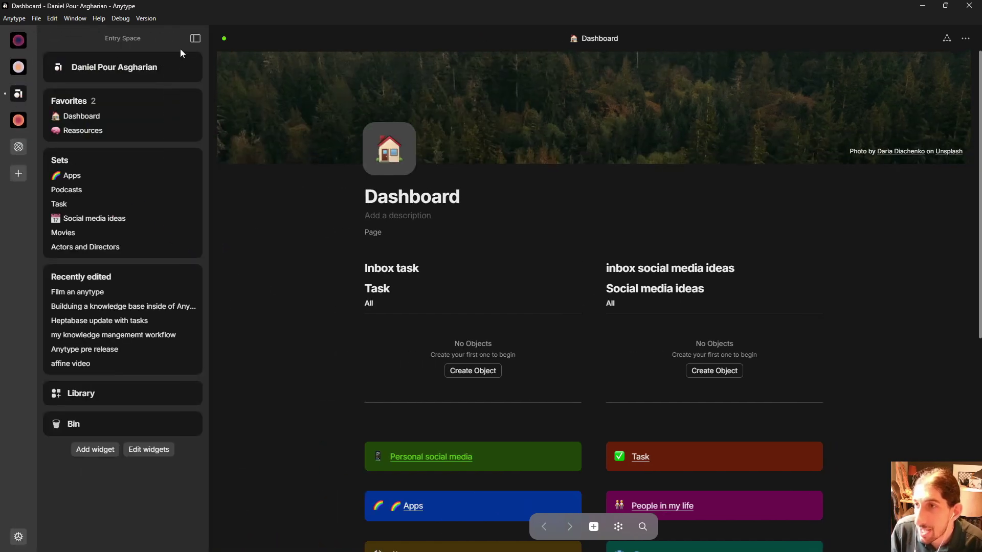
{"action": "left_click", "coordinate": [194, 39]}
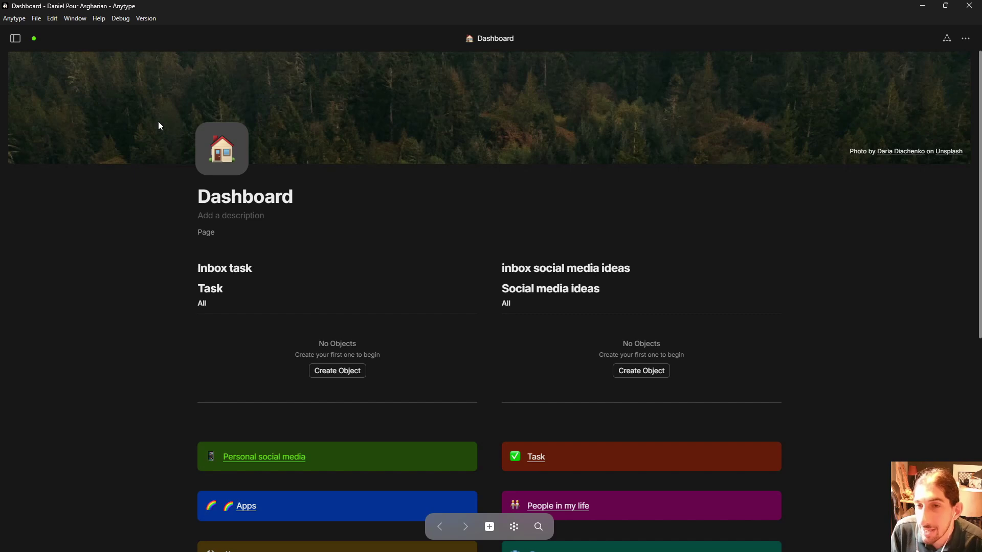
{"action": "scroll", "coordinate": [160, 126], "scroll_direction": "down", "scroll_amount": 2}
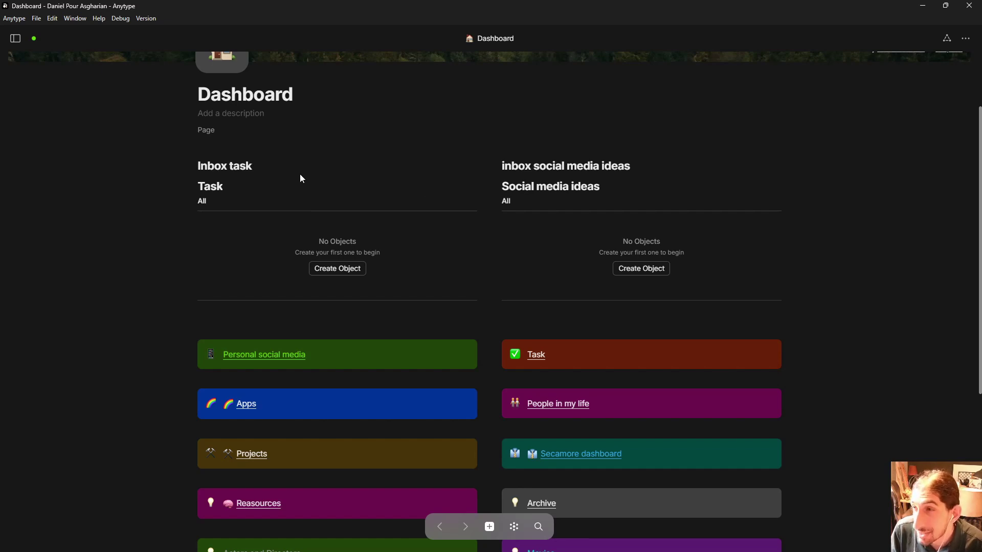
{"action": "scroll", "coordinate": [293, 179], "scroll_direction": "down", "scroll_amount": 1}
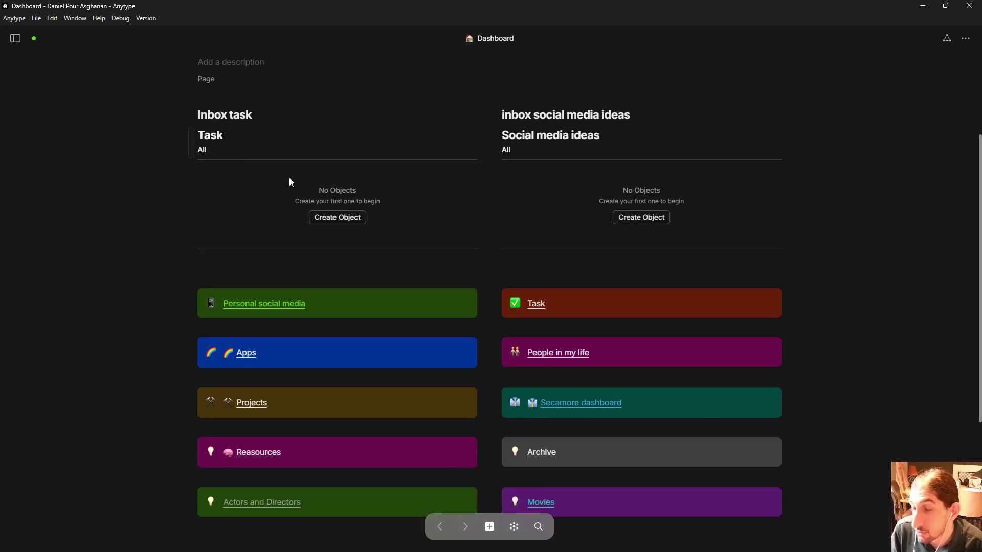
{"action": "left_click", "coordinate": [256, 305]}
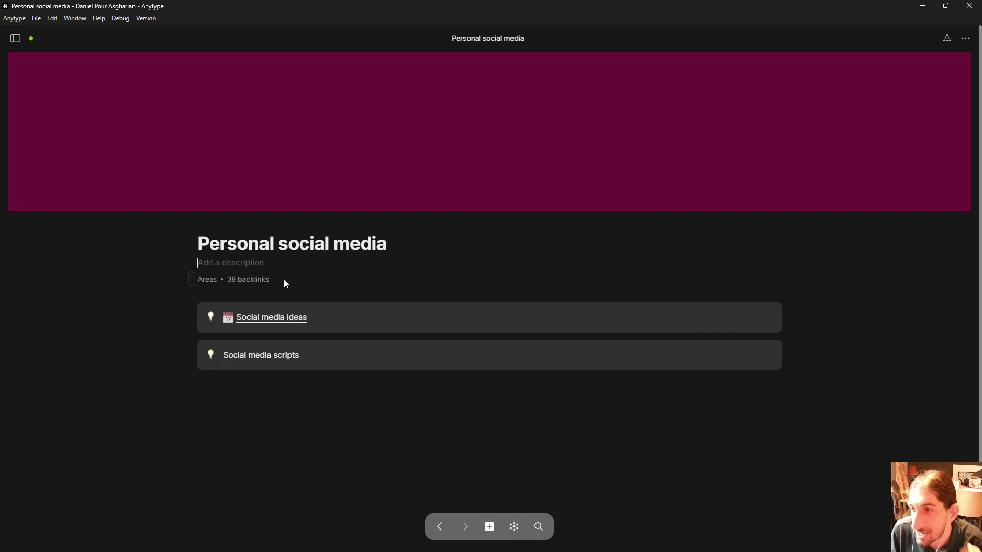
{"action": "key", "text": "alt+Left"}
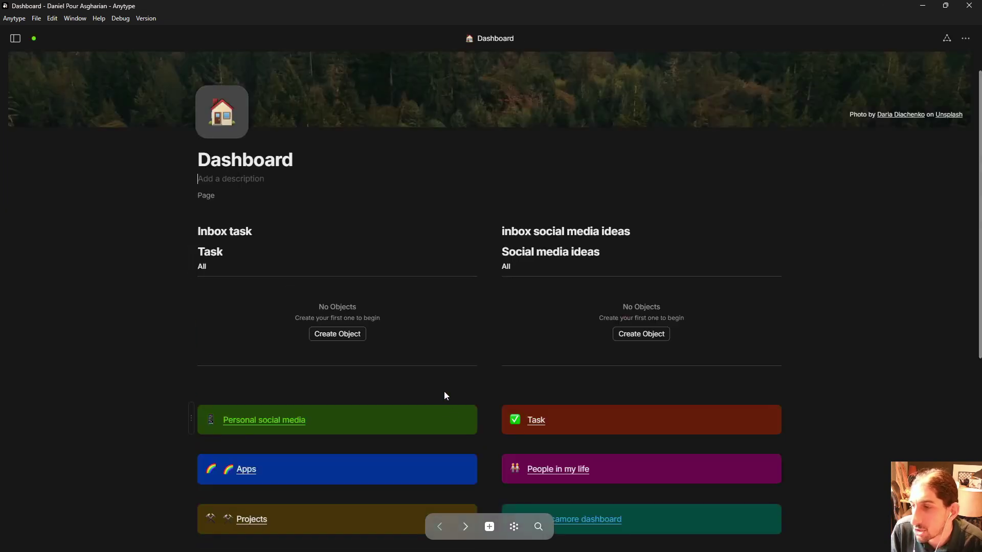
Step: Open the whole-space Graph view and zoom in and out to explore its linked object nodes
{"action": "left_click", "coordinate": [514, 527]}
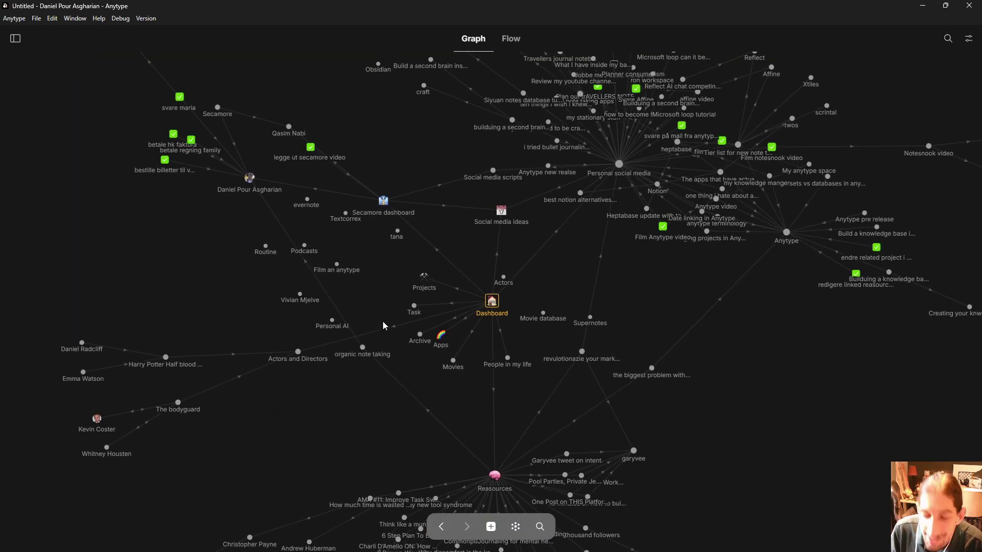
{"action": "scroll", "coordinate": [391, 313], "scroll_direction": "down", "scroll_amount": 5}
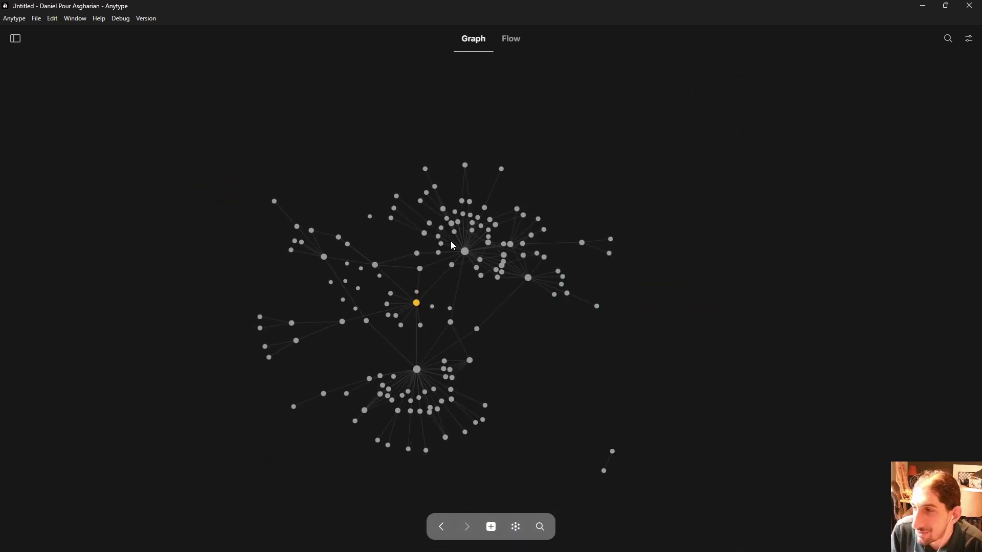
{"action": "scroll", "coordinate": [337, 302], "scroll_direction": "up", "scroll_amount": 4}
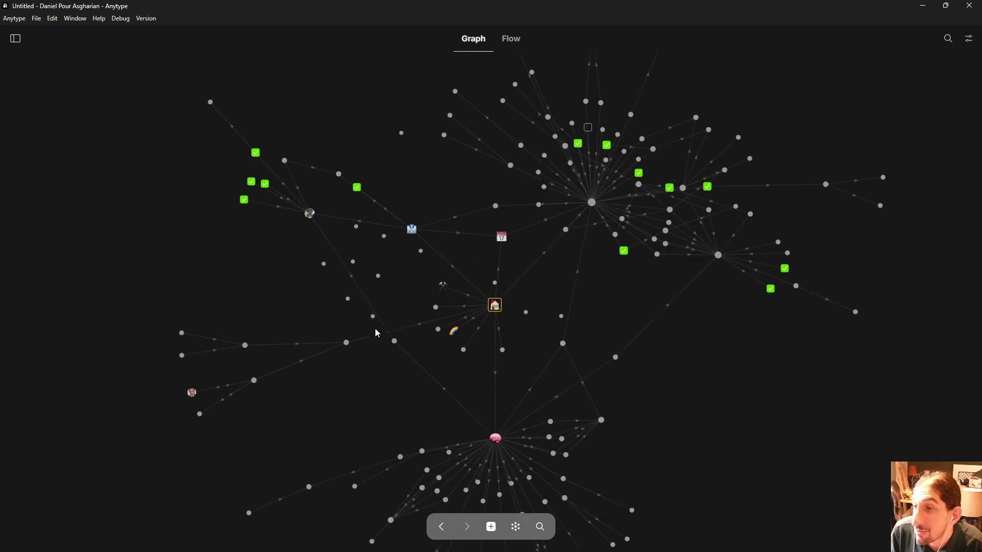
{"action": "scroll", "coordinate": [379, 332], "scroll_direction": "down", "scroll_amount": 4}
{"action": "scroll", "coordinate": [440, 396], "scroll_direction": "up", "scroll_amount": 4}
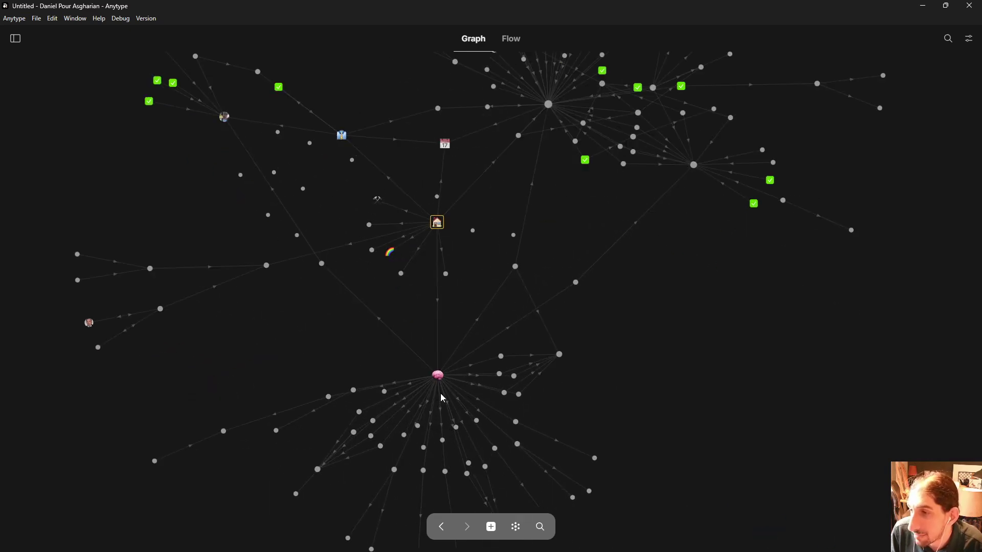
{"action": "scroll", "coordinate": [419, 339], "scroll_direction": "down", "scroll_amount": 2}
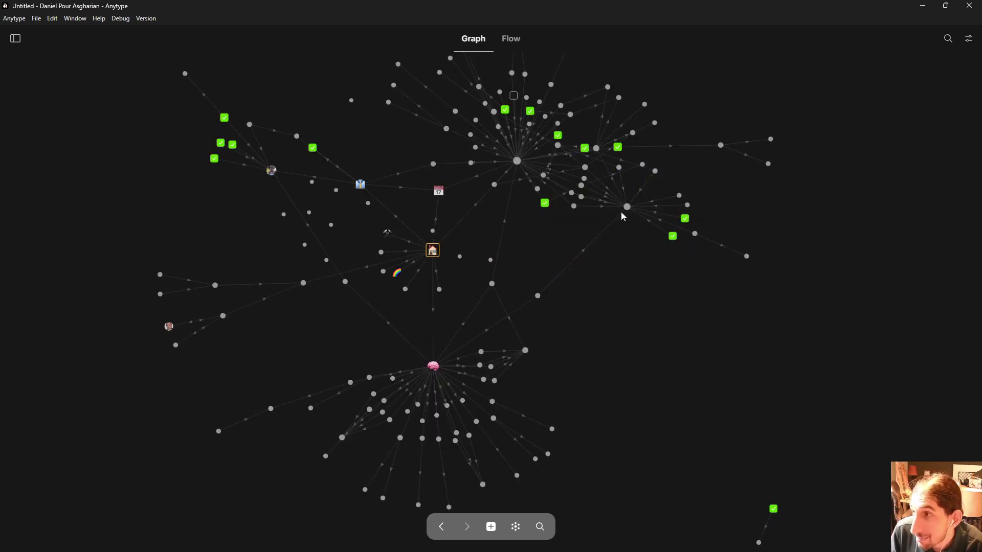
{"action": "scroll", "coordinate": [629, 213], "scroll_direction": "up", "scroll_amount": 5}
{"action": "scroll", "coordinate": [629, 203], "scroll_direction": "up", "scroll_amount": 1}
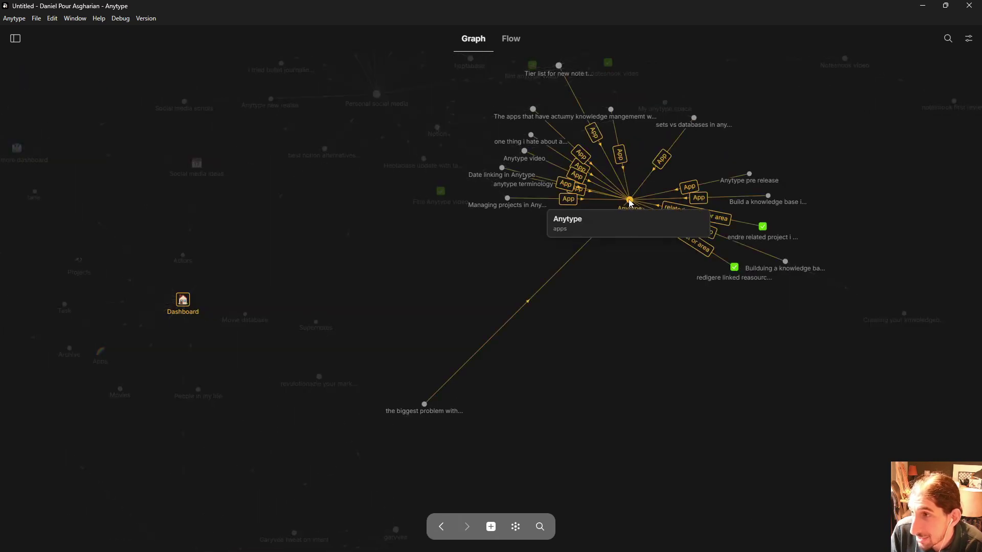
{"action": "scroll", "coordinate": [629, 203], "scroll_direction": "down", "scroll_amount": 1}
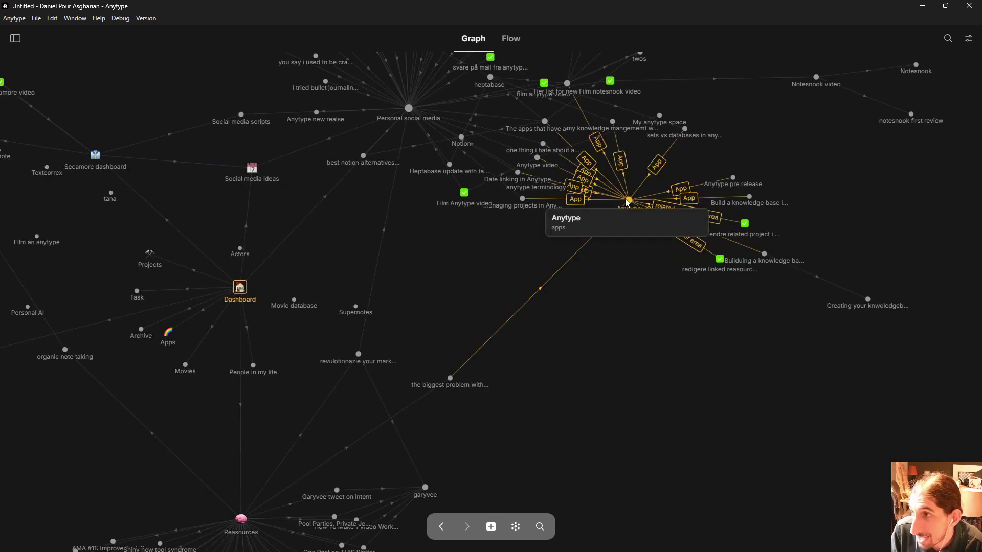
{"action": "scroll", "coordinate": [534, 147], "scroll_direction": "down", "scroll_amount": 2}
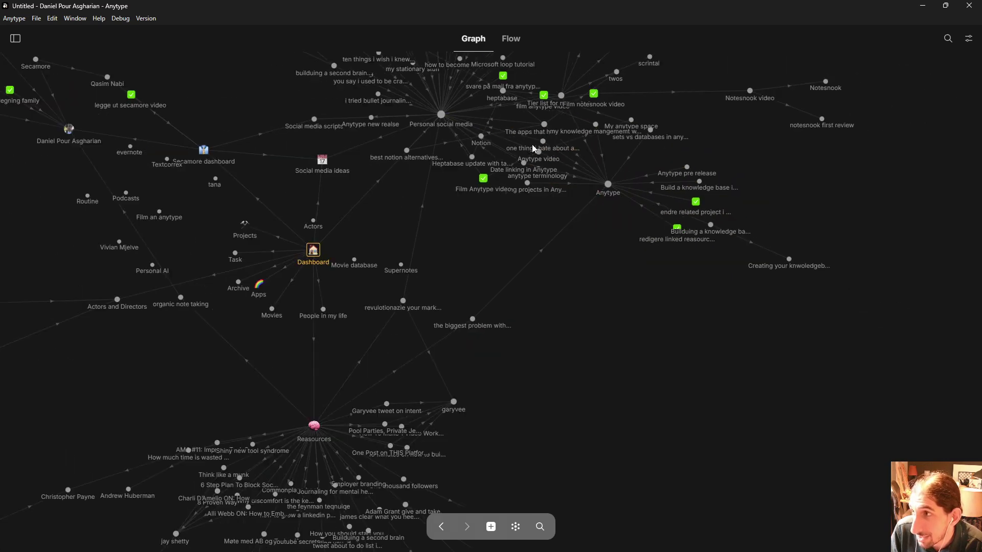
{"action": "scroll", "coordinate": [496, 187], "scroll_direction": "down", "scroll_amount": 3}
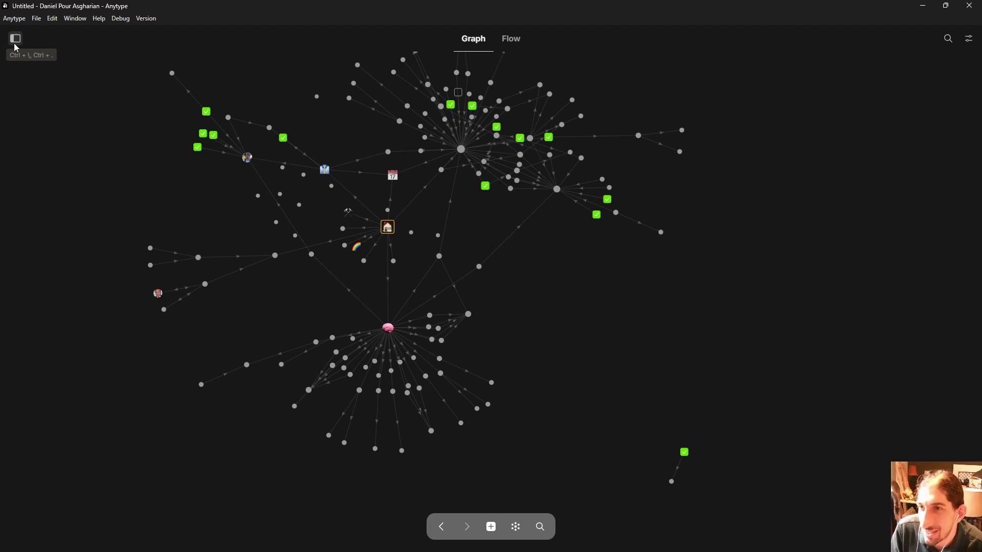
{"action": "mouse_move", "coordinate": [391, 384]}
{"action": "mouse_move", "coordinate": [387, 331]}
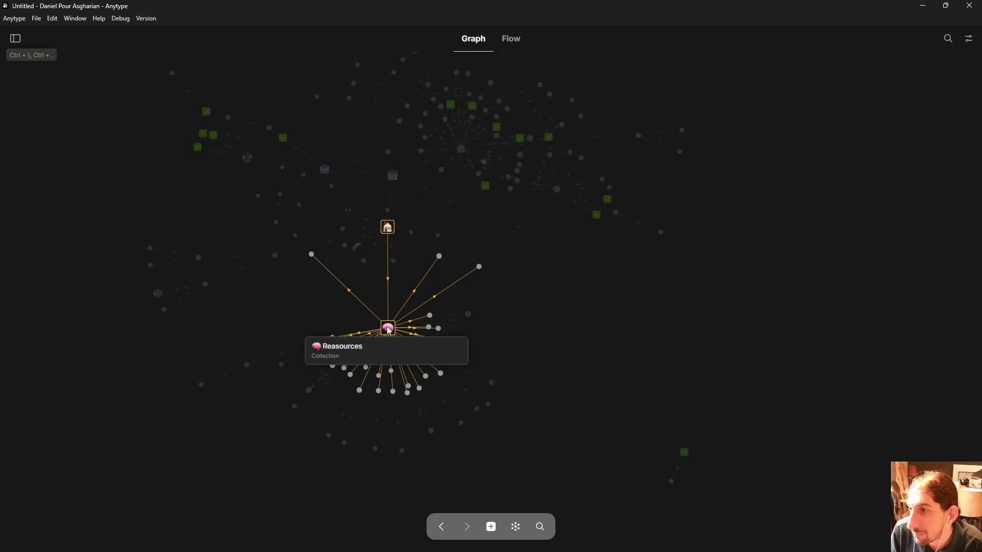
Step: Open the Reasources collection, dismiss the type-change tip, and show its Processed list
{"action": "left_click", "coordinate": [388, 328]}
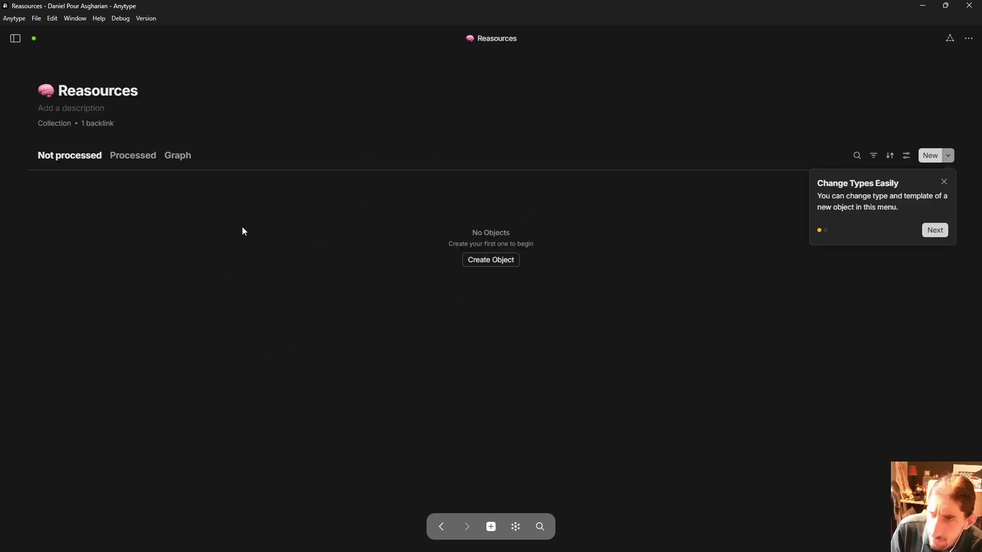
{"action": "left_click", "coordinate": [944, 182]}
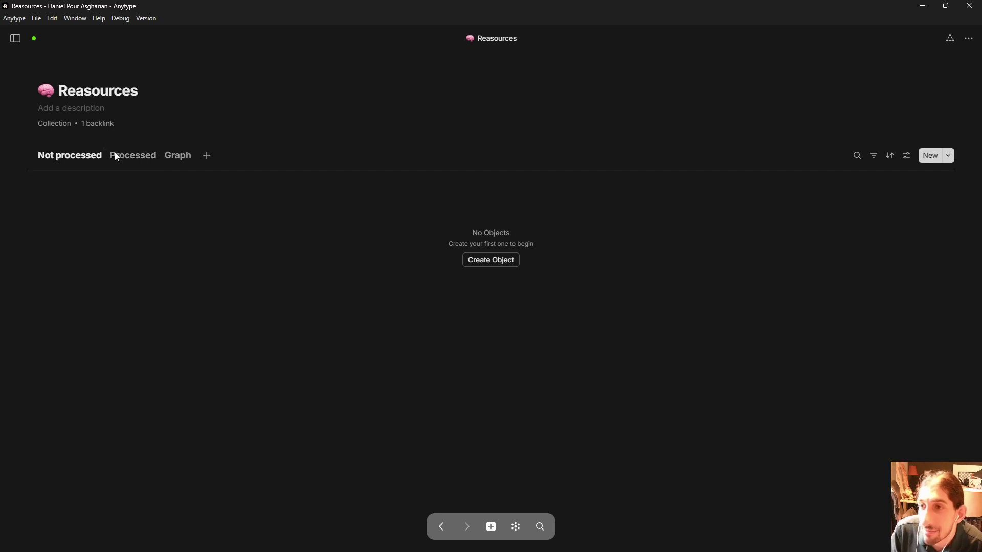
{"action": "left_click", "coordinate": [145, 158]}
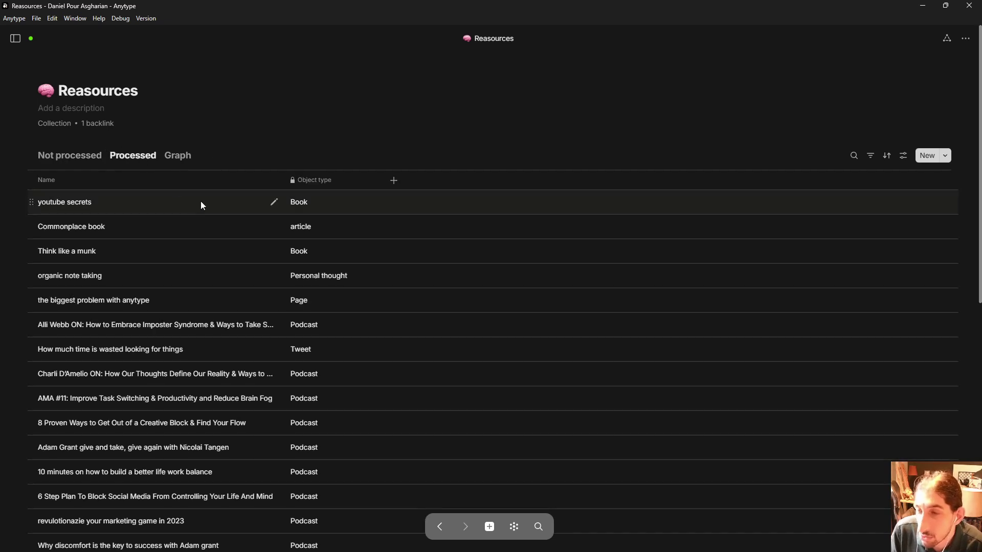
{"action": "scroll", "coordinate": [329, 241], "scroll_direction": "down", "scroll_amount": 1}
{"action": "scroll", "coordinate": [329, 227], "scroll_direction": "down", "scroll_amount": 1}
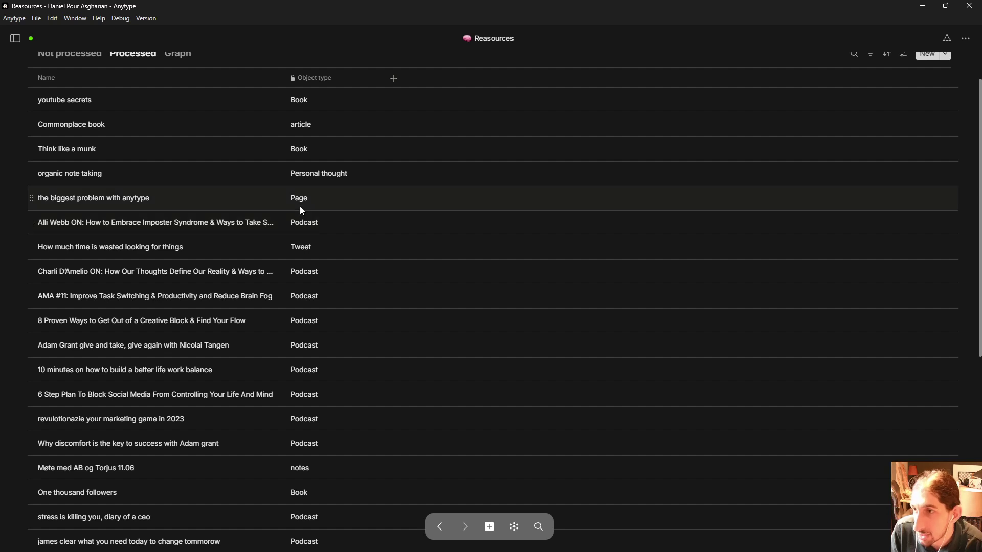
Step: Preview the 'biggest problem with anytype' page, close it, and scroll through the Processed items
{"action": "left_click", "coordinate": [282, 198]}
{"action": "left_click", "coordinate": [197, 197]}
{"action": "left_click", "coordinate": [168, 199]}
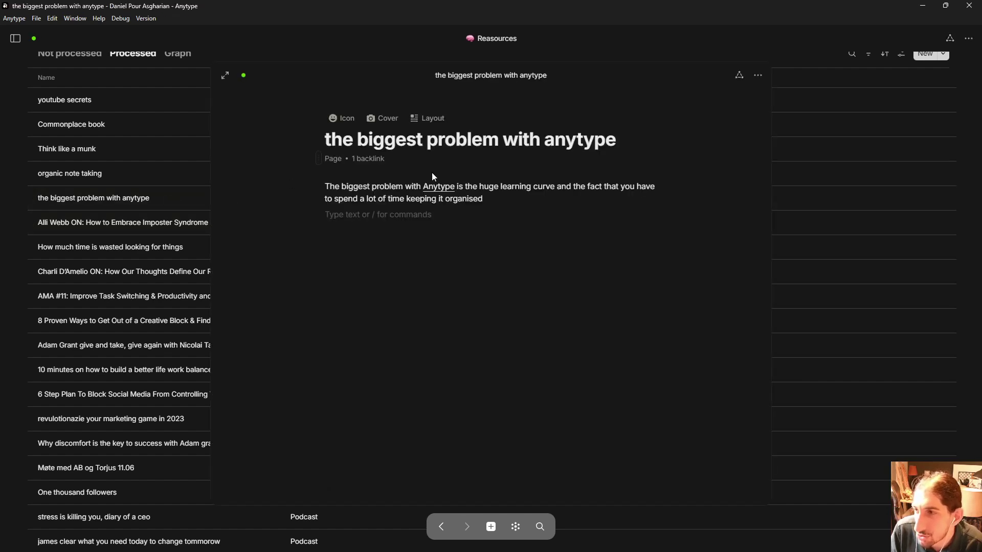
{"action": "left_click", "coordinate": [176, 173]}
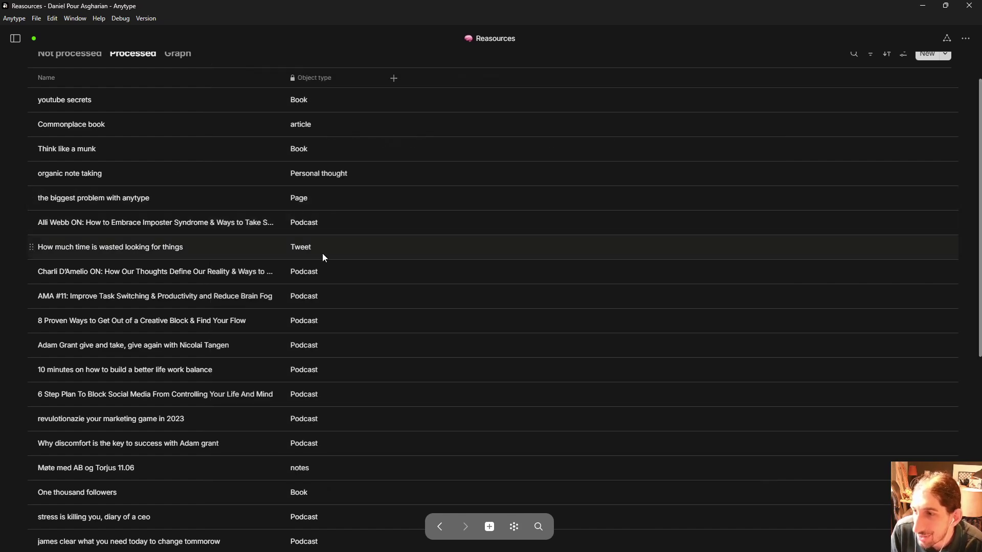
{"action": "scroll", "coordinate": [324, 257], "scroll_direction": "down", "scroll_amount": 1}
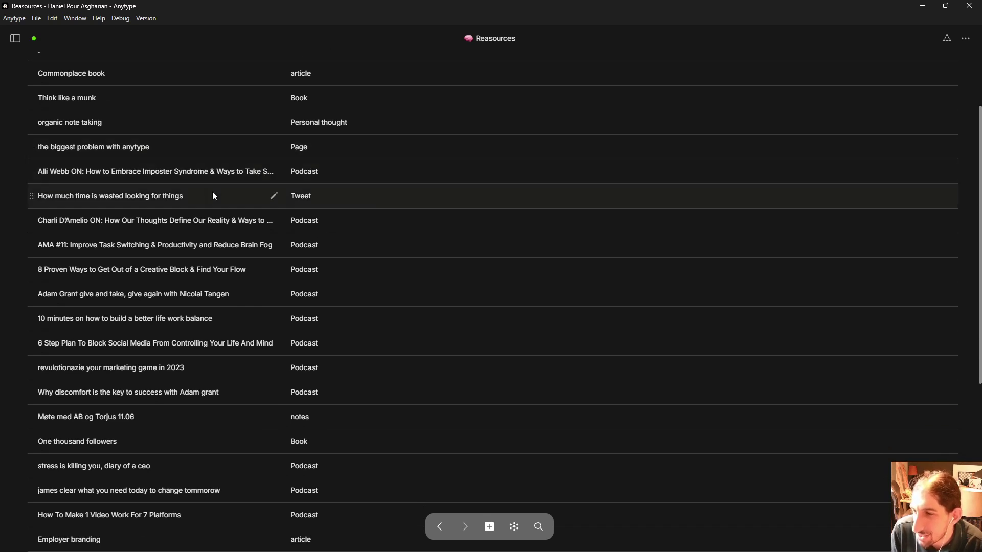
{"action": "scroll", "coordinate": [217, 197], "scroll_direction": "down", "scroll_amount": 4}
{"action": "scroll", "coordinate": [318, 388], "scroll_direction": "down", "scroll_amount": 2}
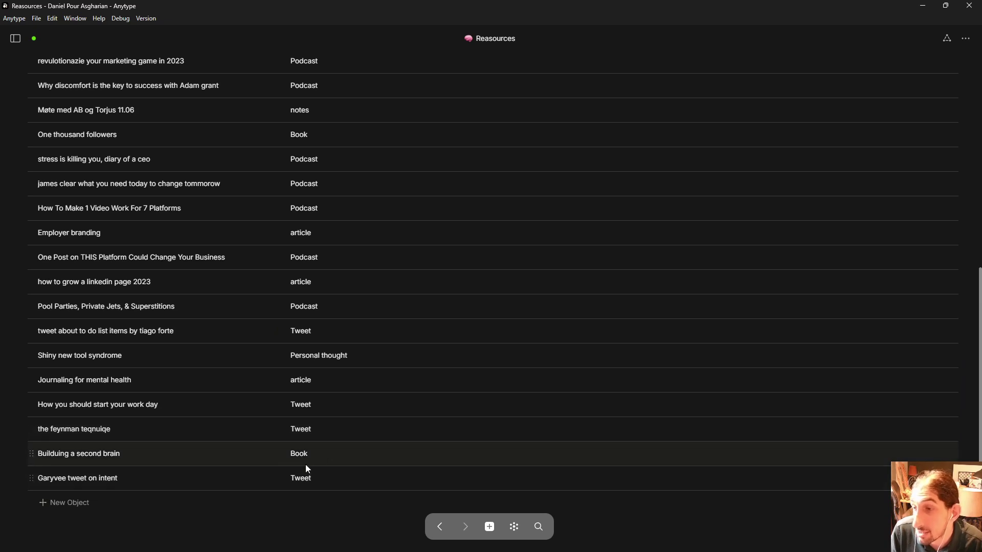
{"action": "scroll", "coordinate": [309, 426], "scroll_direction": "up", "scroll_amount": 1}
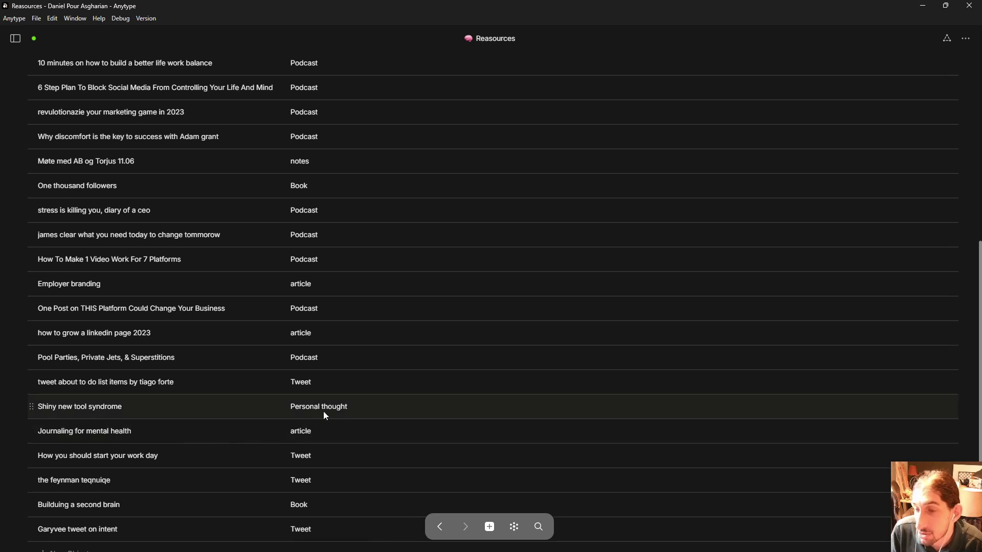
{"action": "scroll", "coordinate": [323, 411], "scroll_direction": "up", "scroll_amount": 5}
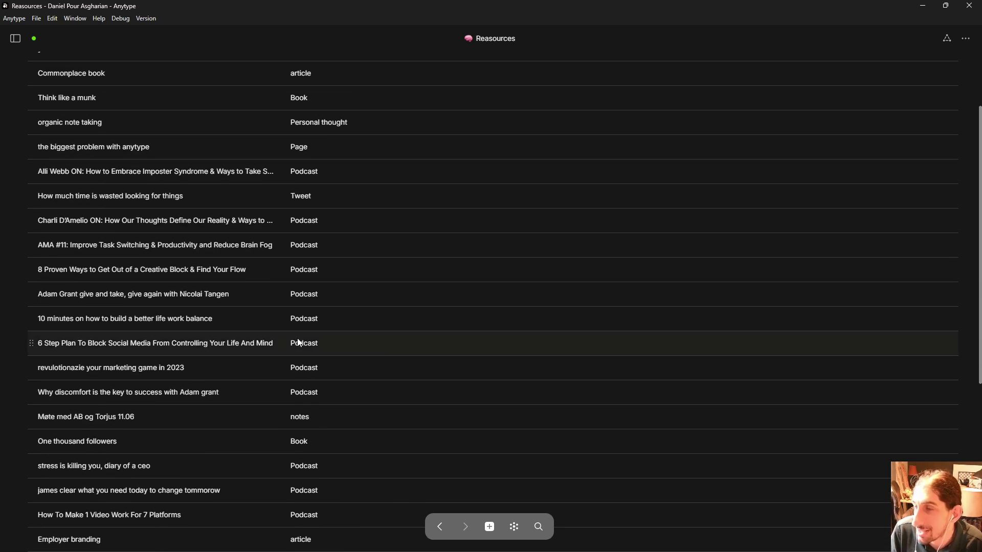
{"action": "scroll", "coordinate": [300, 344], "scroll_direction": "up", "scroll_amount": 3}
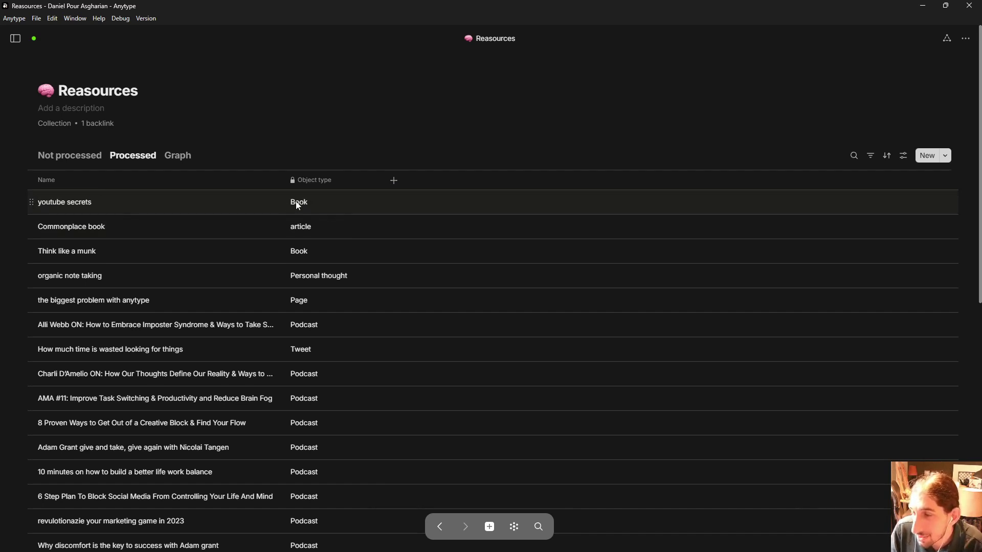
{"action": "scroll", "coordinate": [312, 235], "scroll_direction": "down", "scroll_amount": 1}
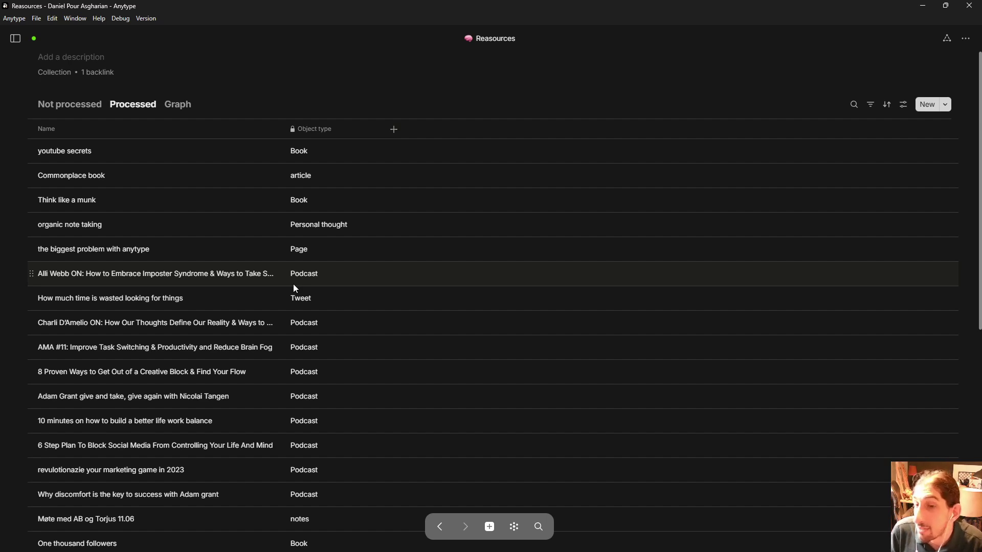
Step: Switch the Reasources collection to its graph view and zoom around it
{"action": "left_click", "coordinate": [178, 104]}
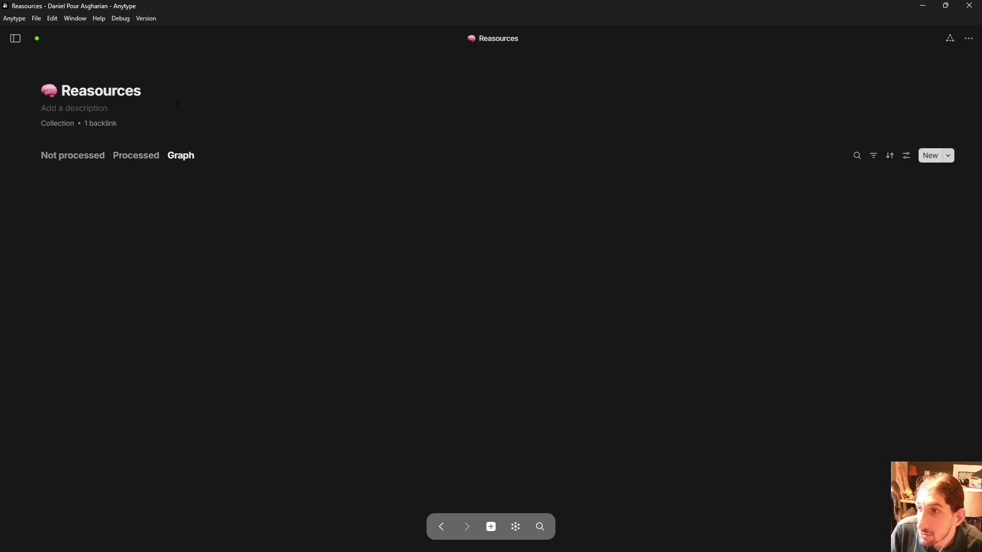
{"action": "scroll", "coordinate": [549, 369], "scroll_direction": "down", "scroll_amount": 2}
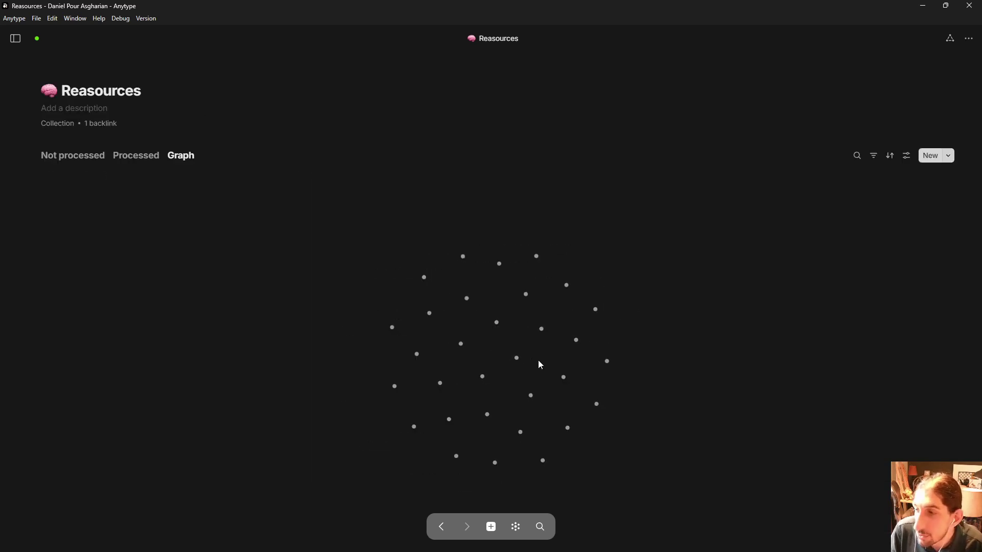
{"action": "scroll", "coordinate": [676, 409], "scroll_direction": "up", "scroll_amount": 5}
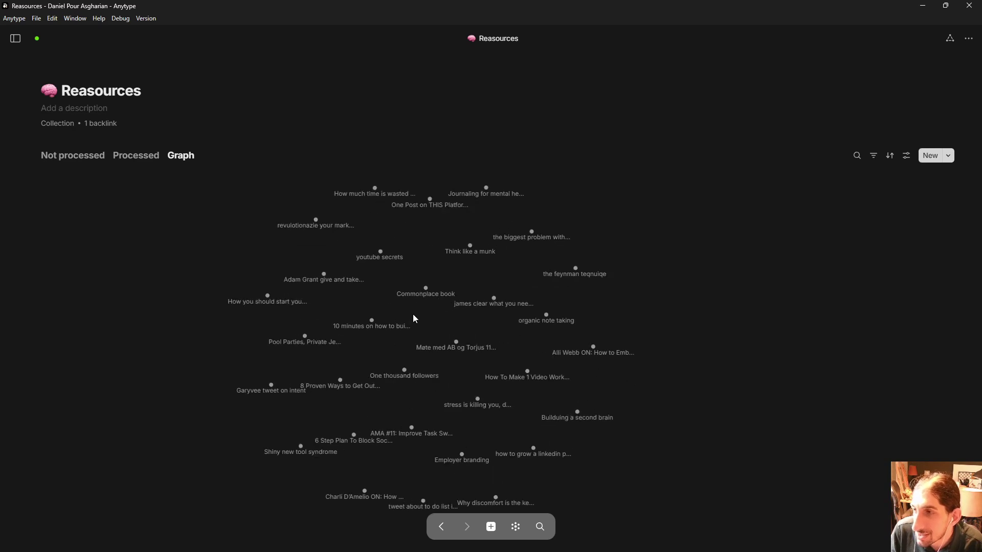
{"action": "scroll", "coordinate": [389, 301], "scroll_direction": "down", "scroll_amount": 3}
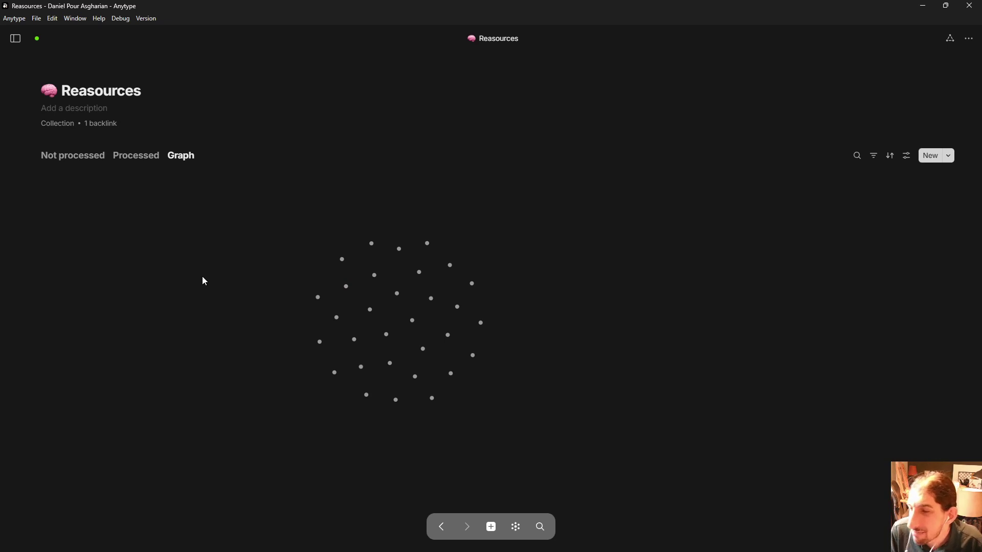
Step: Visit the Youtube test space, return to the main space's Dashboard, and hide the sidebar
{"action": "left_click", "coordinate": [23, 44]}
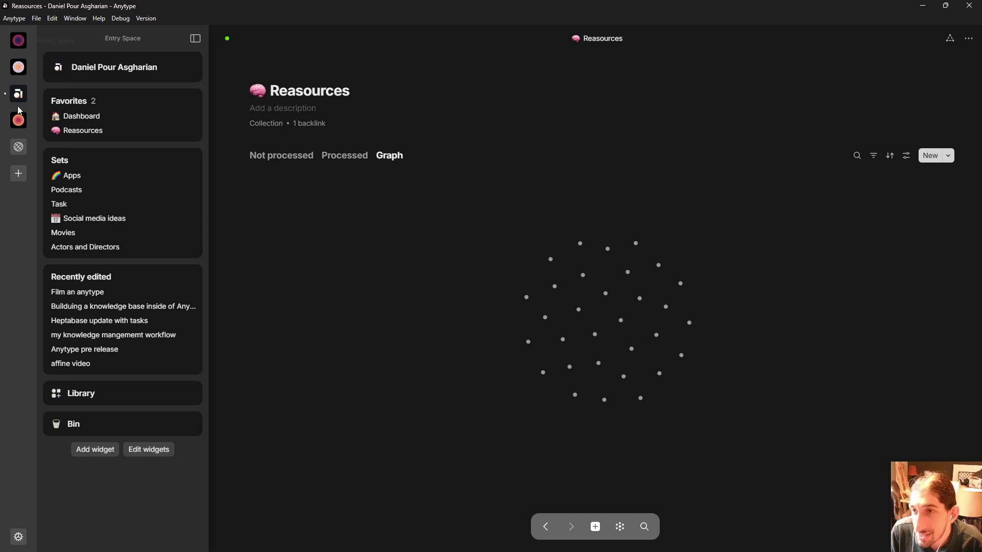
{"action": "left_click", "coordinate": [19, 122]}
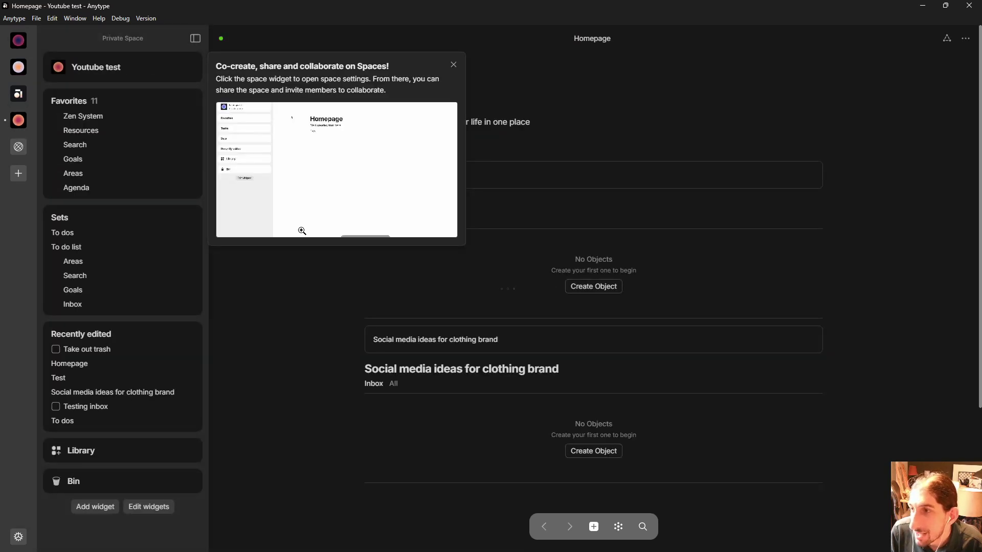
{"action": "left_click", "coordinate": [22, 98]}
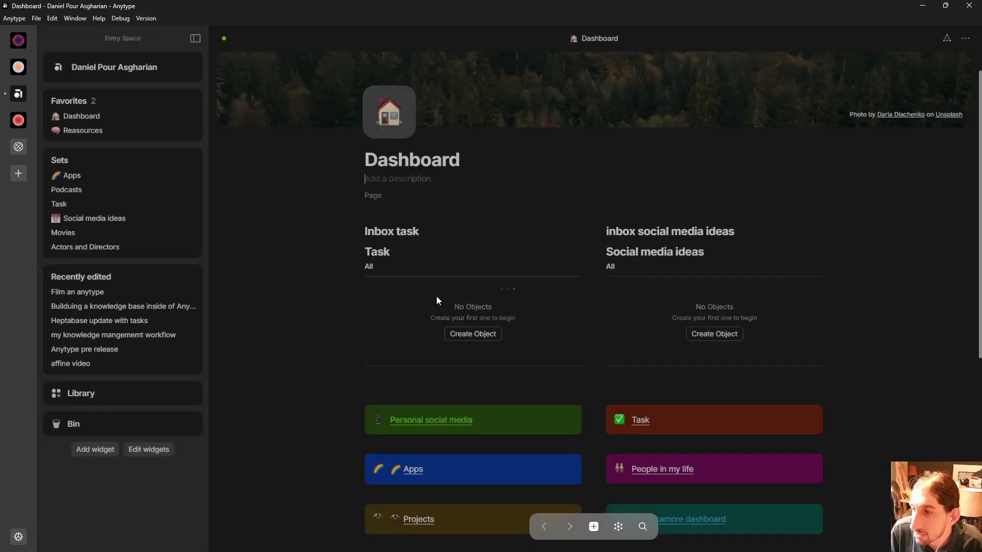
{"action": "left_click", "coordinate": [201, 38]}
{"action": "scroll", "coordinate": [456, 382], "scroll_direction": "down", "scroll_amount": 3}
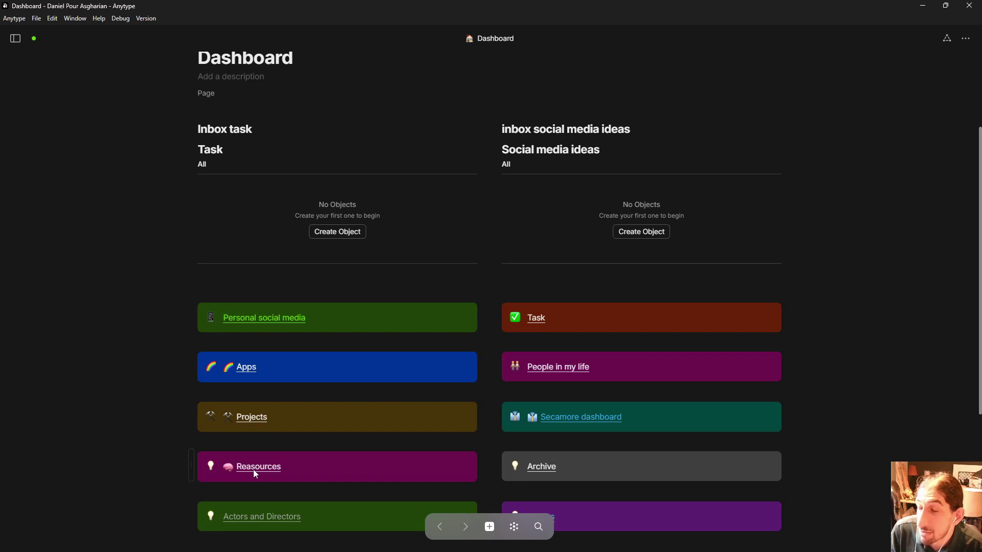
Step: Open the Reasources collection from its node in the workspace graph and switch its resource views
{"action": "left_click", "coordinate": [514, 527]}
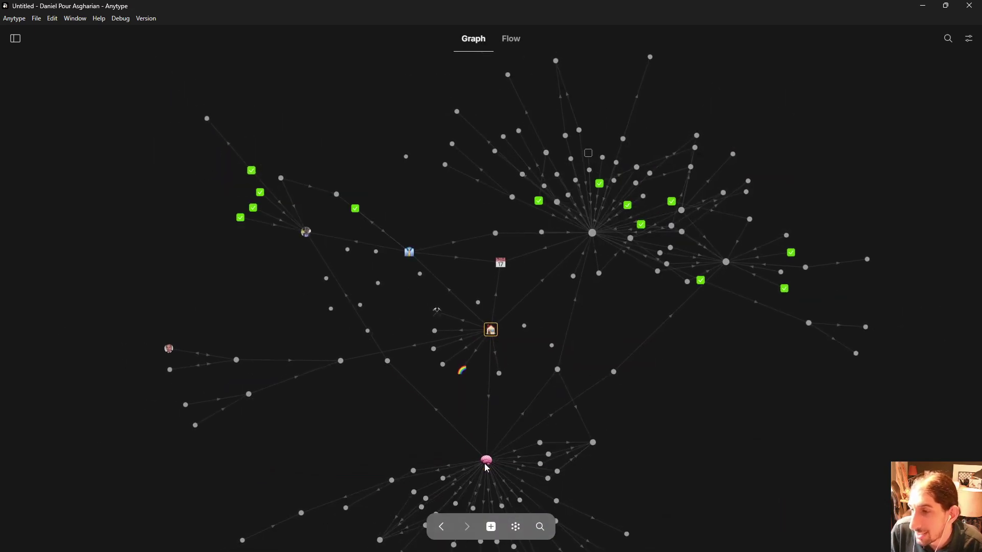
{"action": "left_click", "coordinate": [485, 461]}
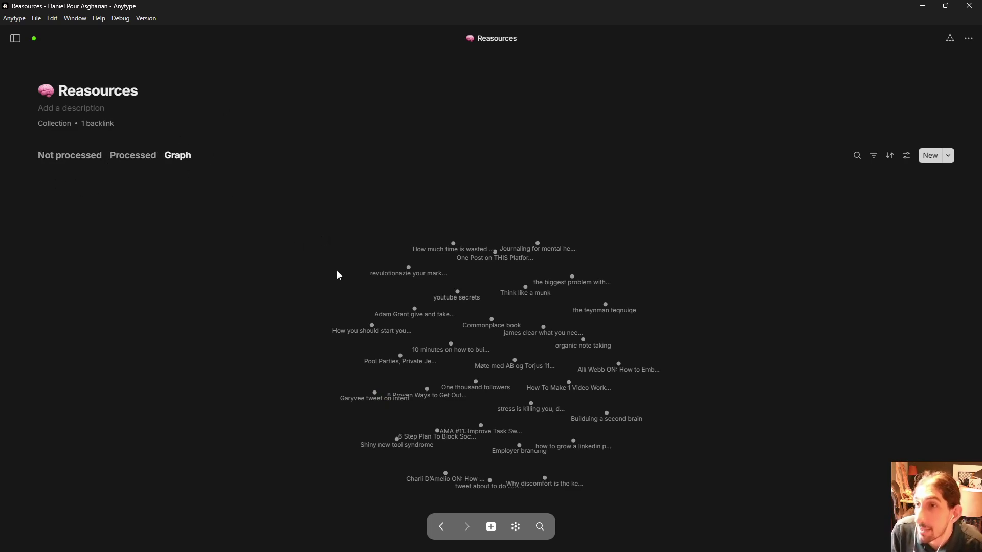
{"action": "mouse_move", "coordinate": [408, 273]}
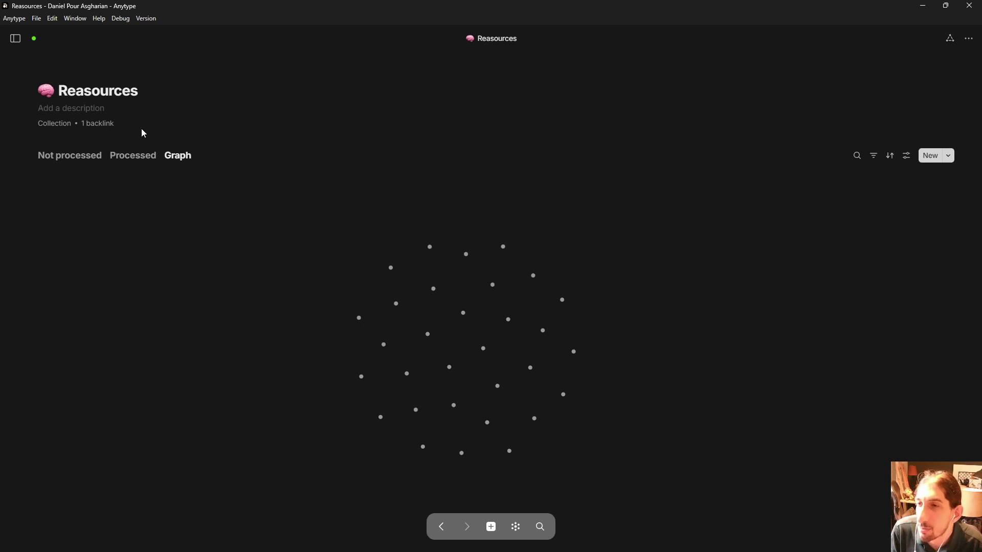
{"action": "left_click", "coordinate": [133, 155]}
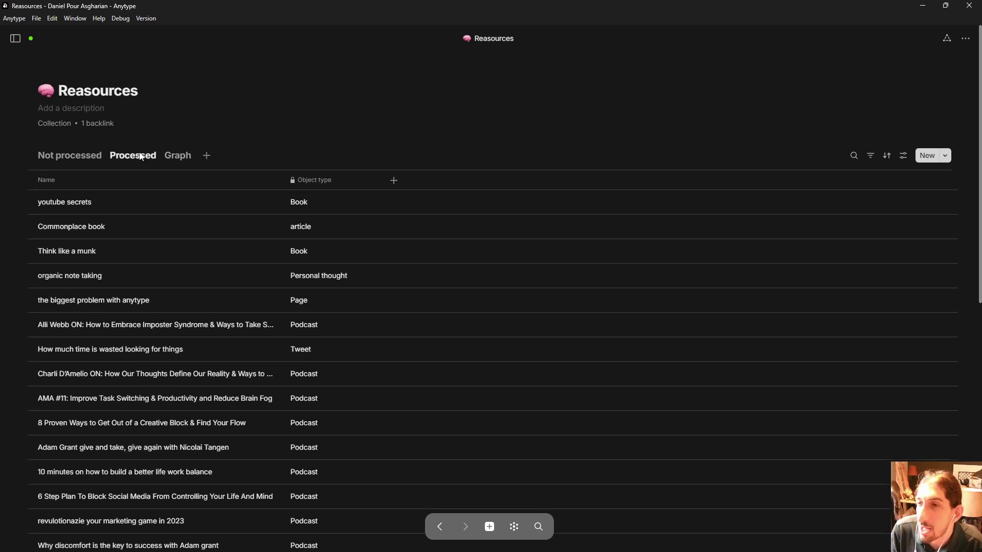
Step: Check the Not processed view, then preview and close the 'youtube secrets' page from Processed
{"action": "left_click", "coordinate": [72, 161]}
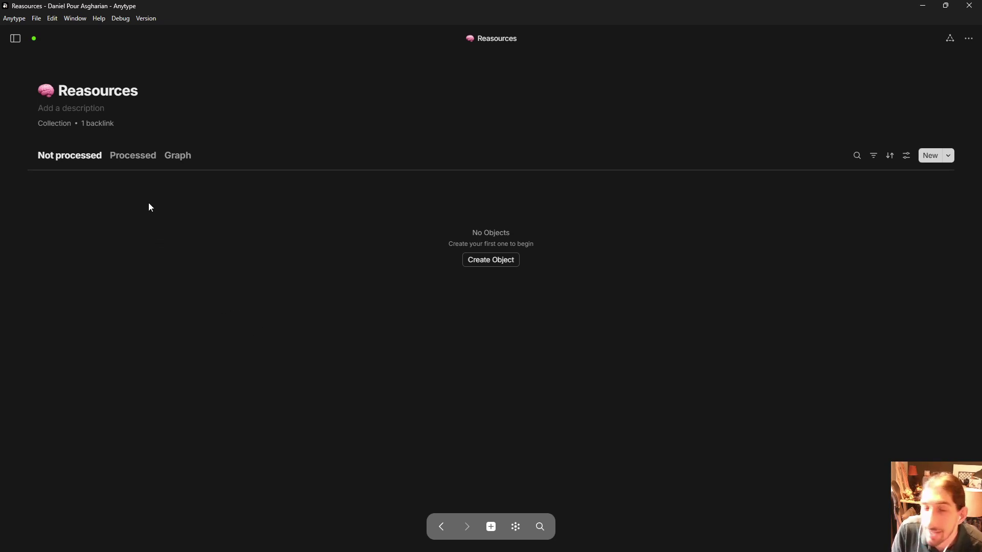
{"action": "left_click", "coordinate": [145, 163]}
{"action": "left_click", "coordinate": [91, 202]}
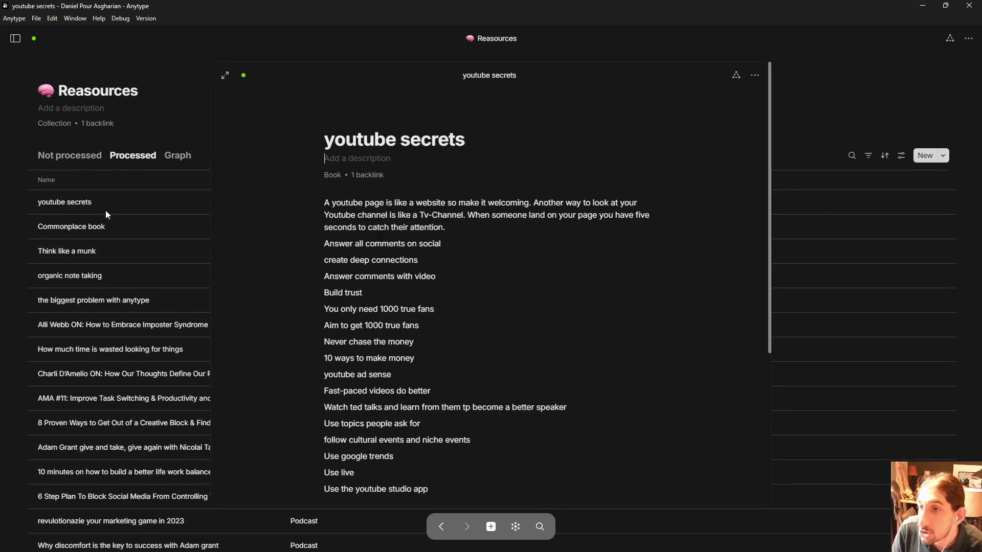
{"action": "scroll", "coordinate": [646, 345], "scroll_direction": "down", "scroll_amount": 4}
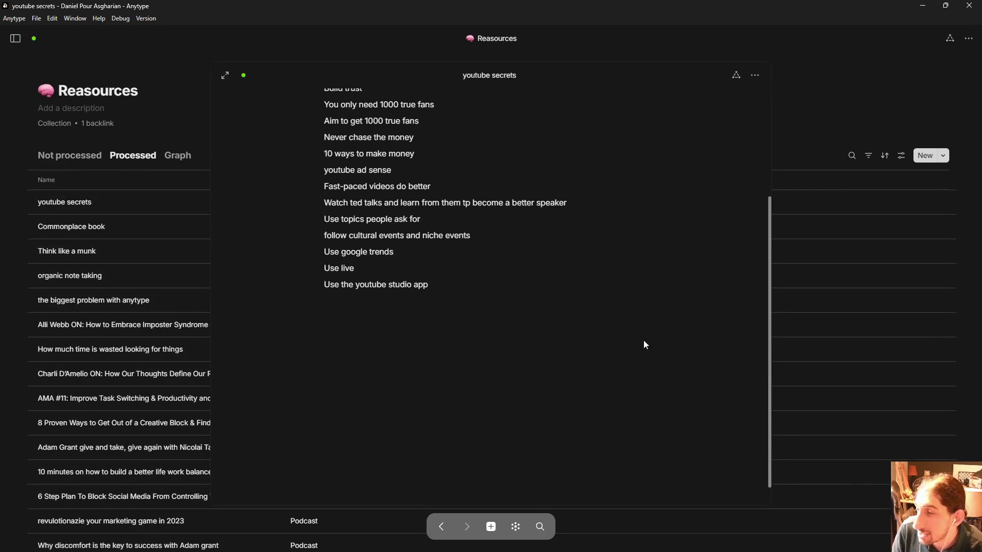
{"action": "left_click", "coordinate": [795, 357]}
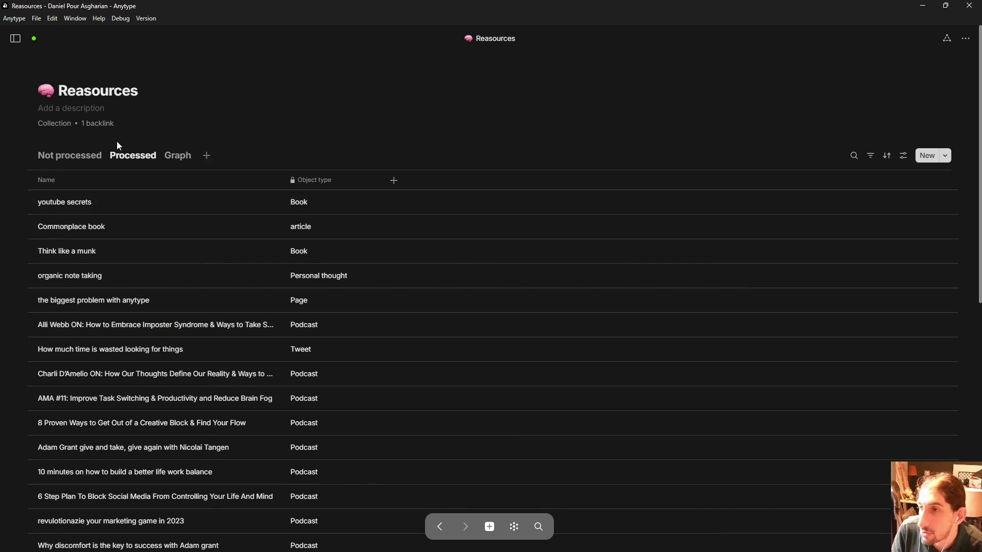
Step: Compare the Not processed and Processed lists, then show the resources in the Graph view
{"action": "left_click", "coordinate": [88, 158]}
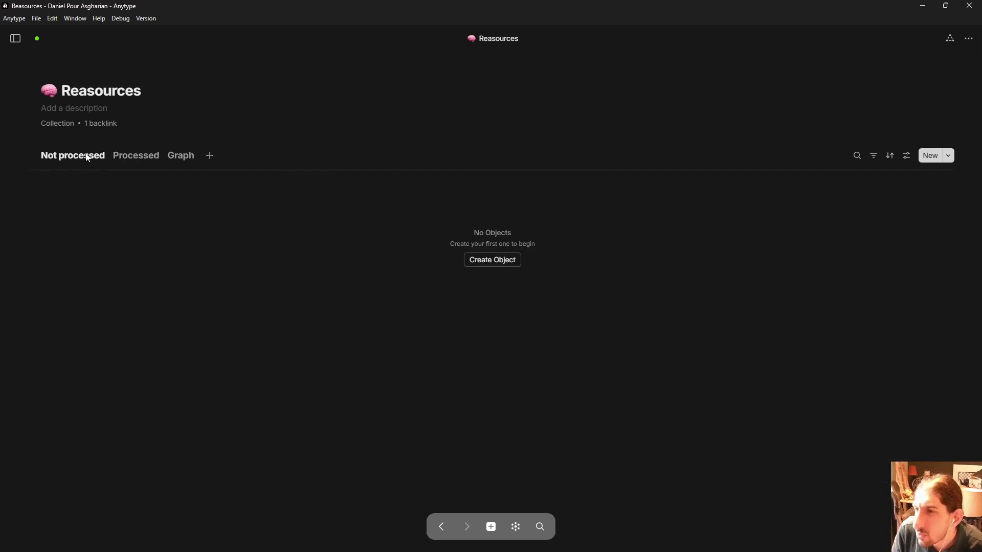
{"action": "left_click", "coordinate": [145, 157]}
{"action": "scroll", "coordinate": [185, 297], "scroll_direction": "down", "scroll_amount": 1}
{"action": "scroll", "coordinate": [189, 296], "scroll_direction": "down", "scroll_amount": 5}
{"action": "scroll", "coordinate": [168, 231], "scroll_direction": "down", "scroll_amount": 2}
{"action": "scroll", "coordinate": [157, 191], "scroll_direction": "up", "scroll_amount": 6}
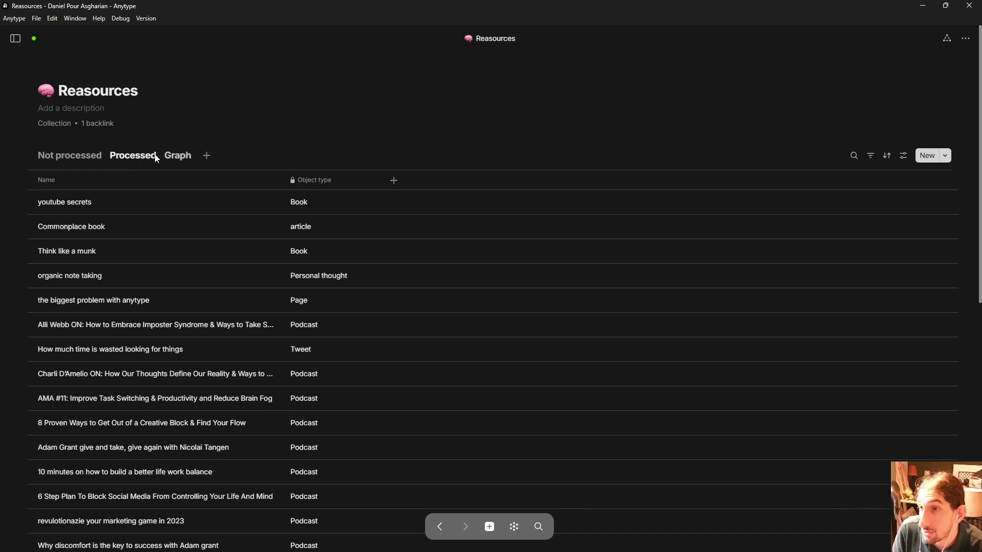
{"action": "left_click", "coordinate": [70, 156]}
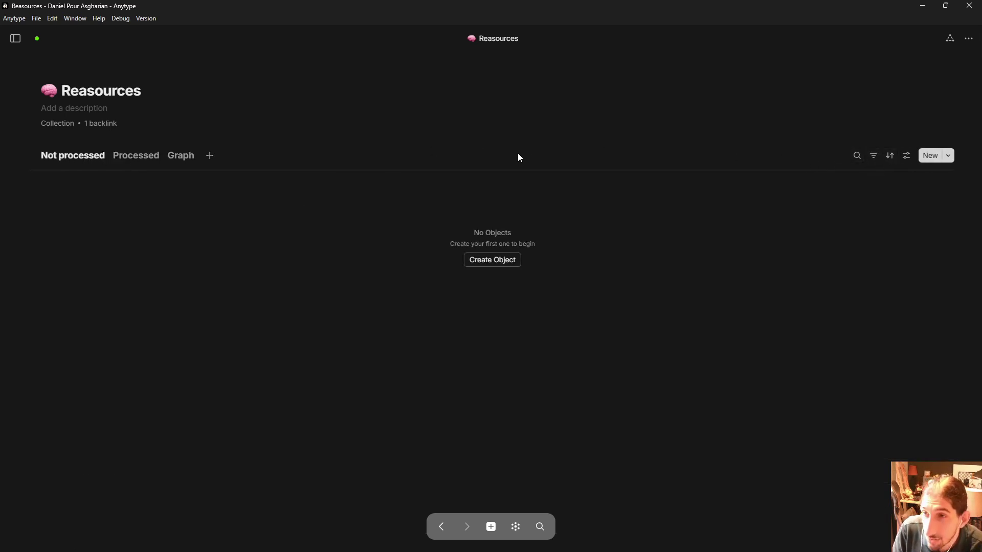
{"action": "left_click", "coordinate": [188, 160]}
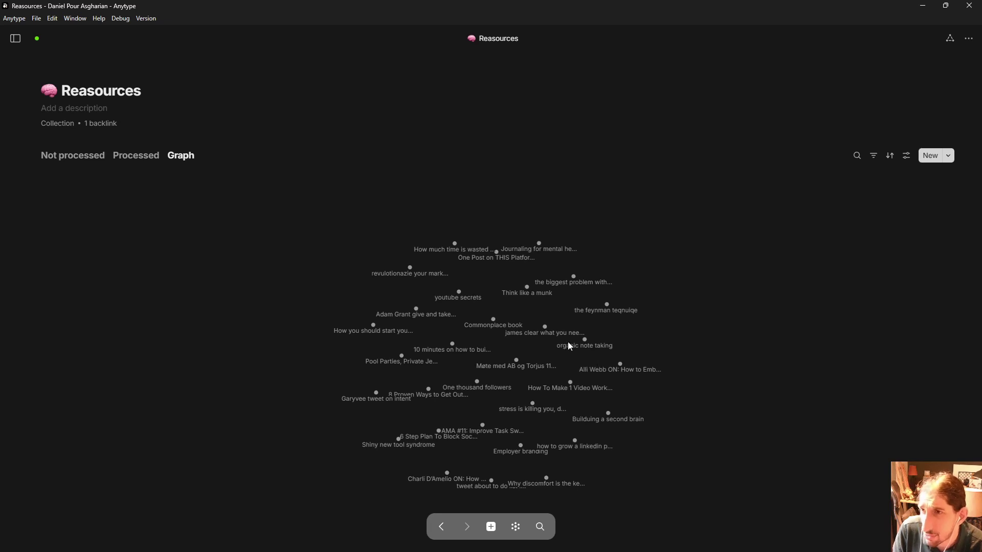
Step: Open the Actors and Directors set from the workspace graph, then return to the graph with Ctrl+Alt+O
{"action": "left_click", "coordinate": [515, 535]}
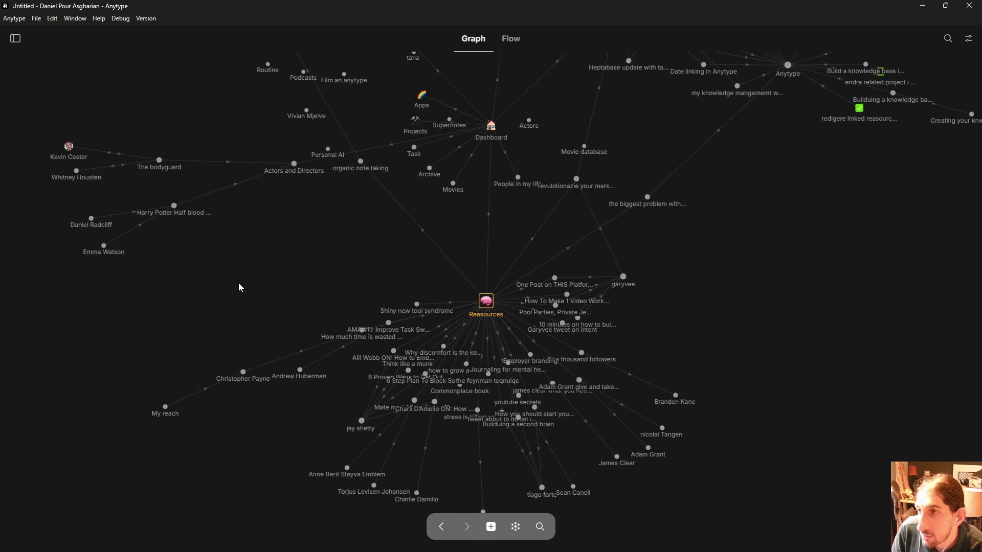
{"action": "scroll", "coordinate": [238, 283], "scroll_direction": "down", "scroll_amount": 2}
{"action": "scroll", "coordinate": [285, 205], "scroll_direction": "up", "scroll_amount": 2}
{"action": "left_click_drag", "start_coordinate": [285, 259], "coordinate": [354, 318]}
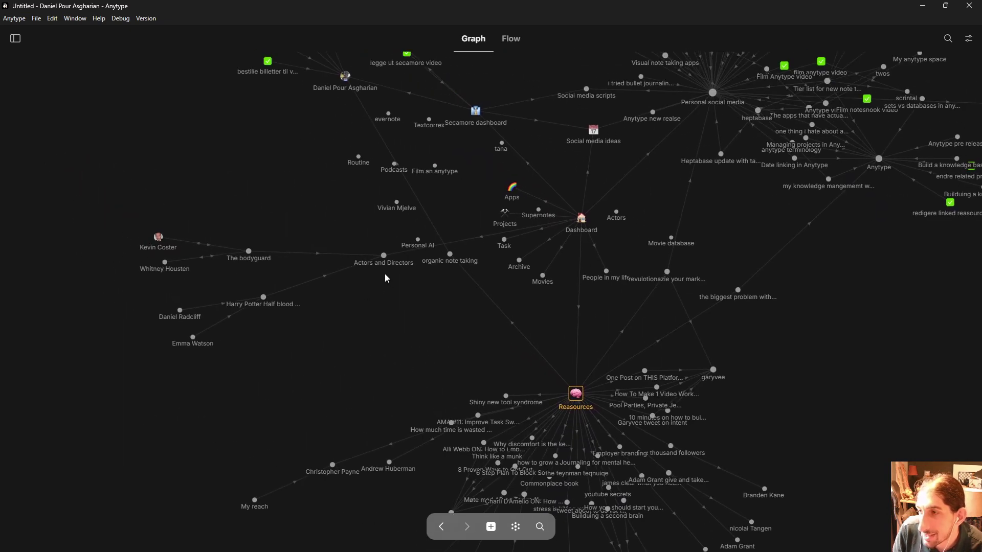
{"action": "left_click", "coordinate": [381, 257]}
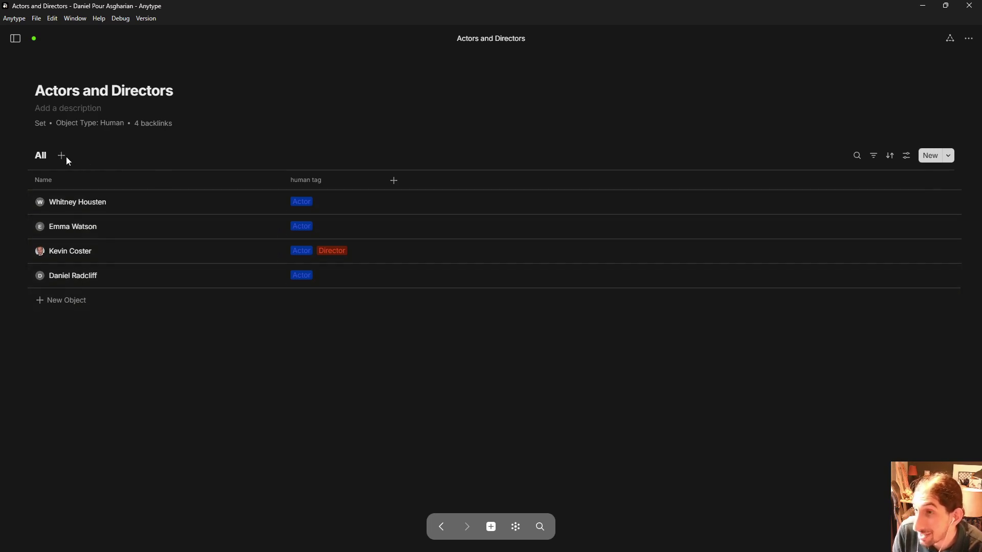
{"action": "key", "text": "ctrl+alt+o"}
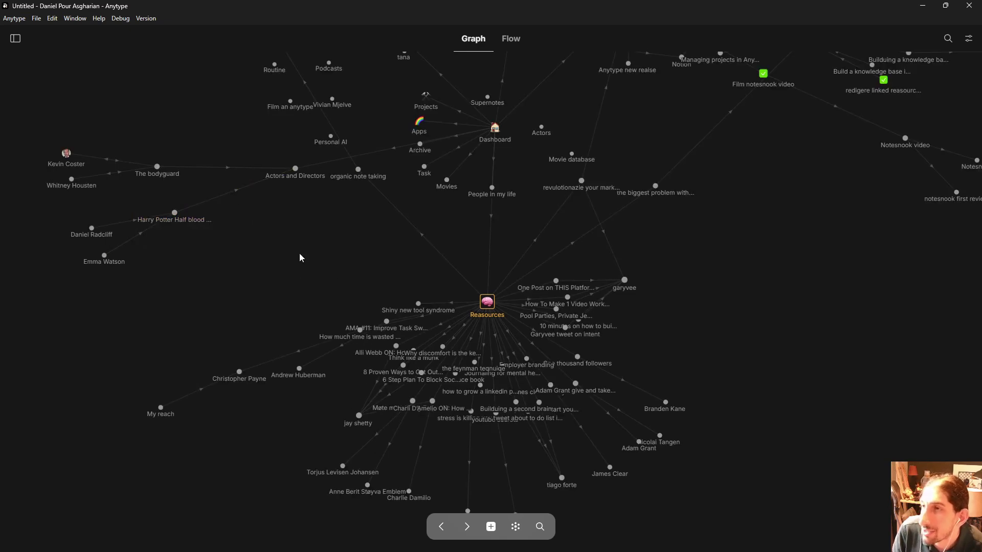
Step: Pan the workspace graph to see the whole network, then go back to Reasources
{"action": "scroll", "coordinate": [349, 263], "scroll_direction": "down", "scroll_amount": 3}
{"action": "left_click_drag", "start_coordinate": [615, 313], "coordinate": [690, 423]}
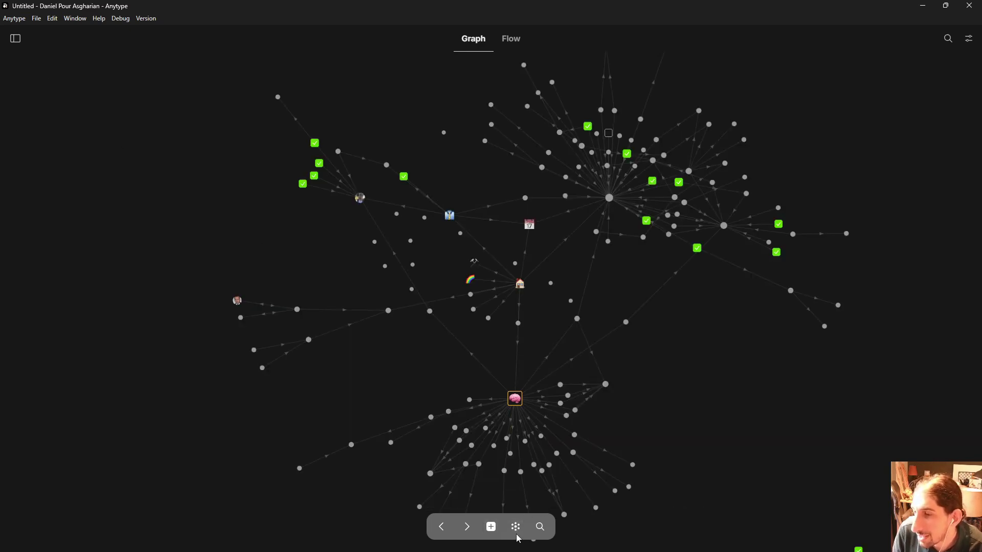
{"action": "left_click", "coordinate": [441, 527]}
Step: Open the Dashboard from the sidebar and follow its Personal social media link
{"action": "left_click", "coordinate": [15, 38]}
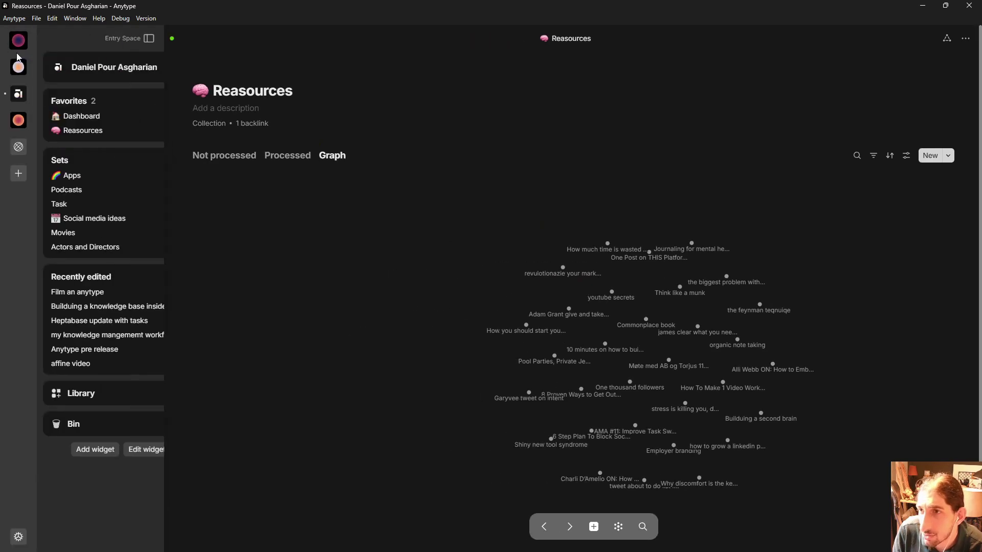
{"action": "left_click", "coordinate": [82, 116]}
{"action": "scroll", "coordinate": [465, 315], "scroll_direction": "down", "scroll_amount": 2}
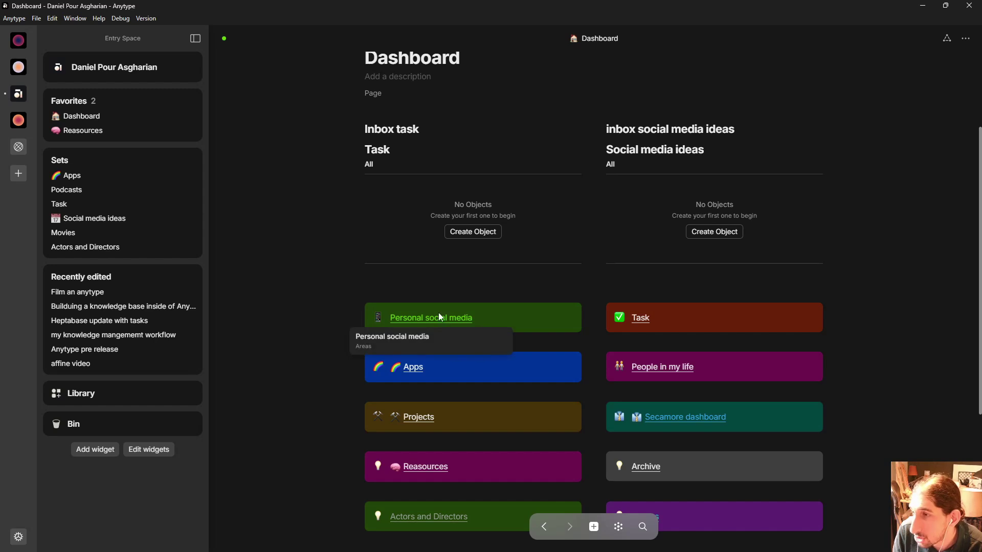
{"action": "left_click", "coordinate": [443, 322]}
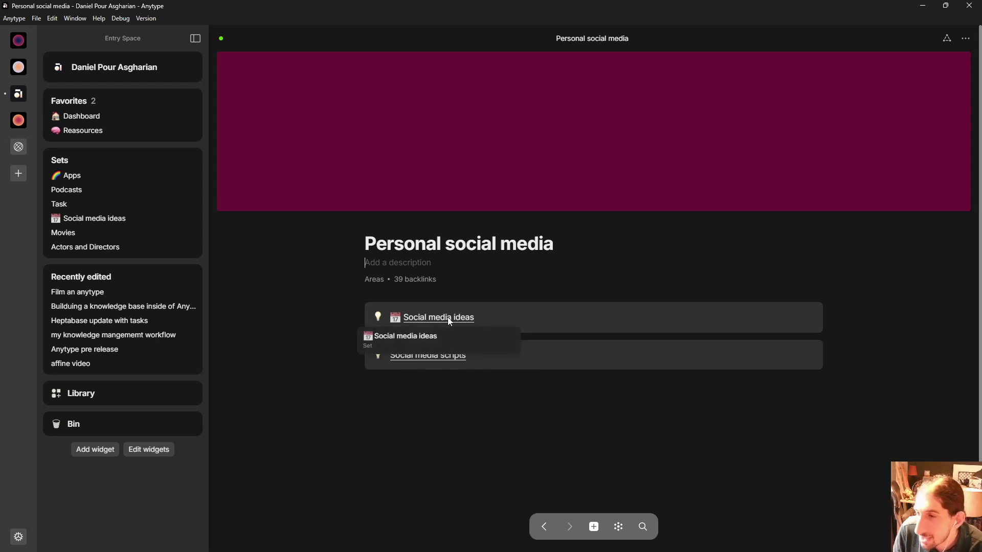
Step: Open the Social media ideas set, browse its Calendar and Kanban views, then return to Not done
{"action": "left_click", "coordinate": [450, 320]}
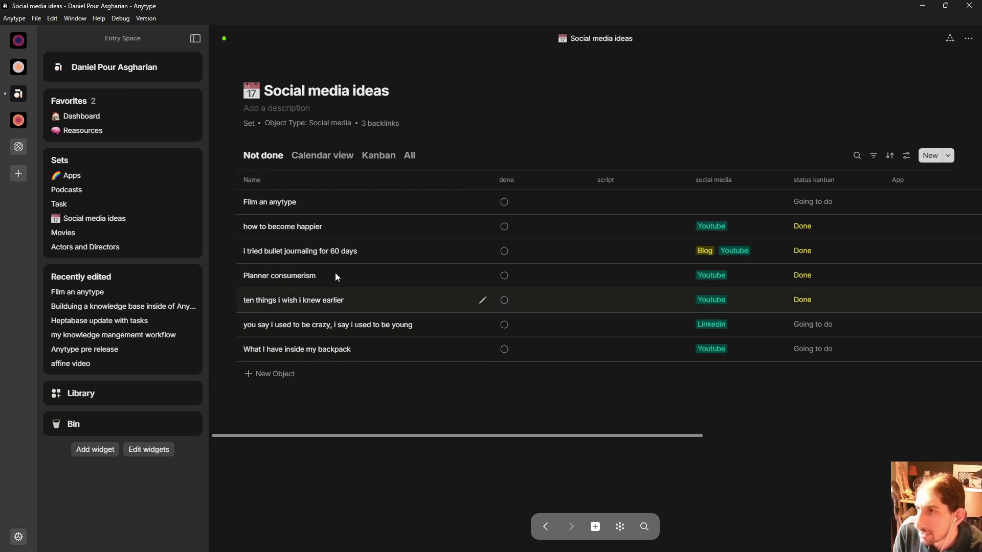
{"action": "left_click", "coordinate": [314, 160]}
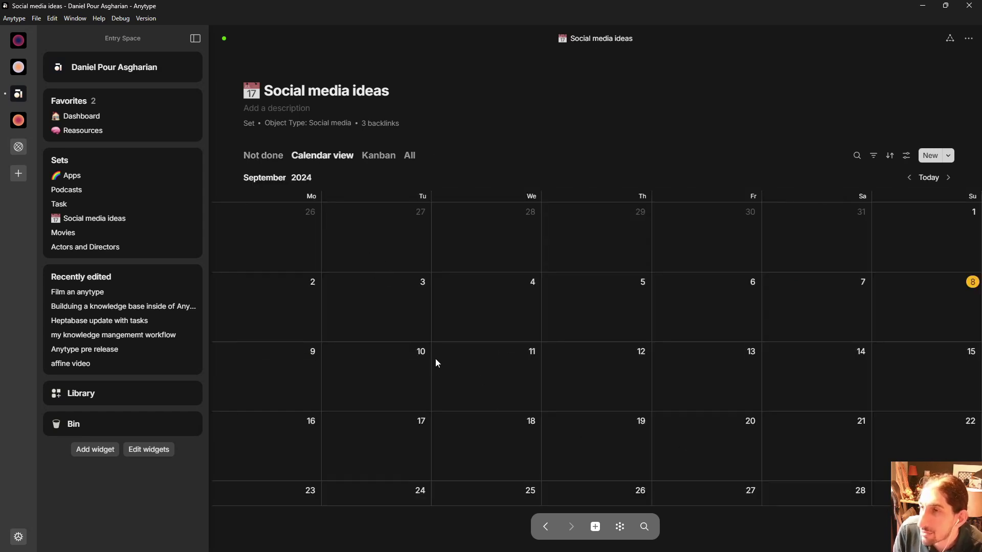
{"action": "scroll", "coordinate": [437, 362], "scroll_direction": "down", "scroll_amount": 2}
{"action": "scroll", "coordinate": [436, 362], "scroll_direction": "down", "scroll_amount": 2}
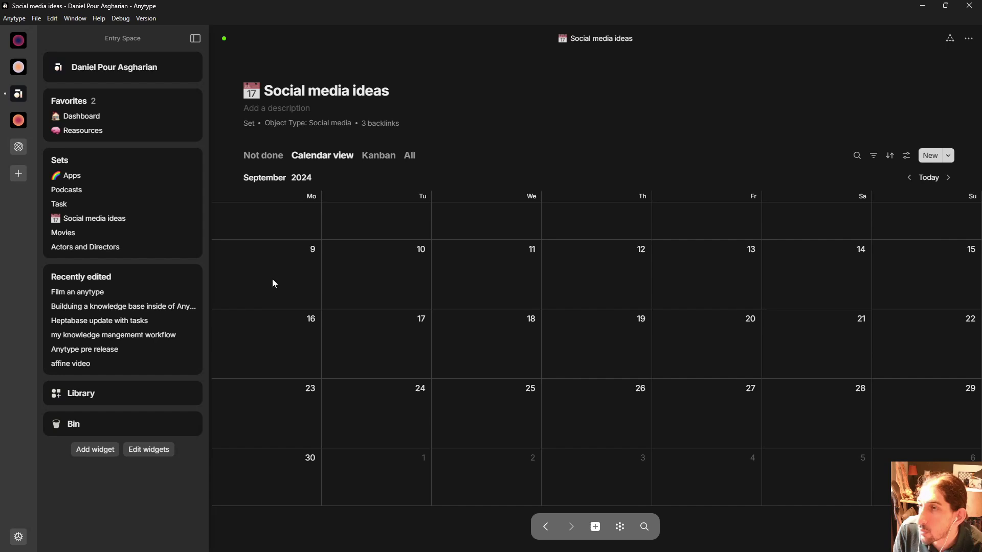
{"action": "left_click", "coordinate": [379, 158]}
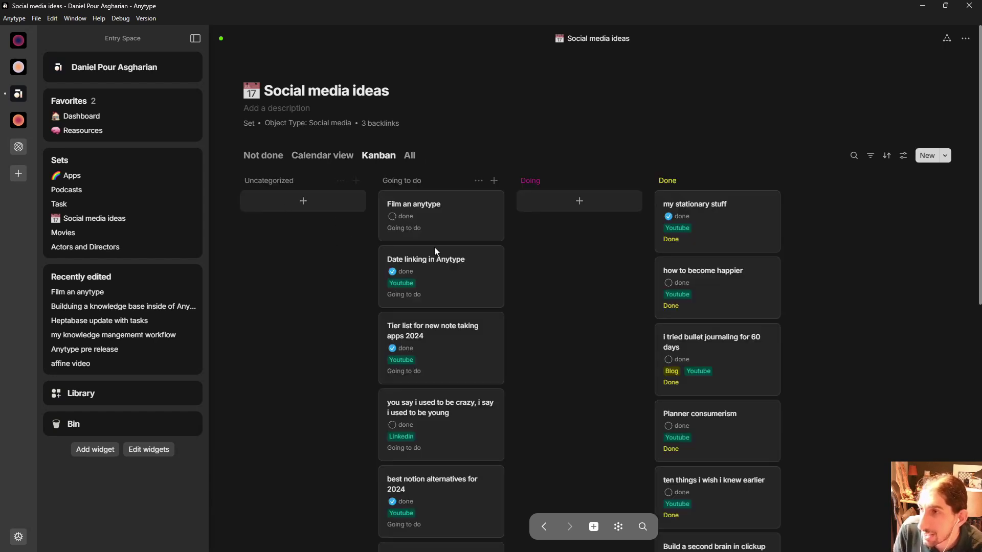
{"action": "scroll", "coordinate": [450, 250], "scroll_direction": "down", "scroll_amount": 5}
{"action": "scroll", "coordinate": [589, 324], "scroll_direction": "down", "scroll_amount": 4}
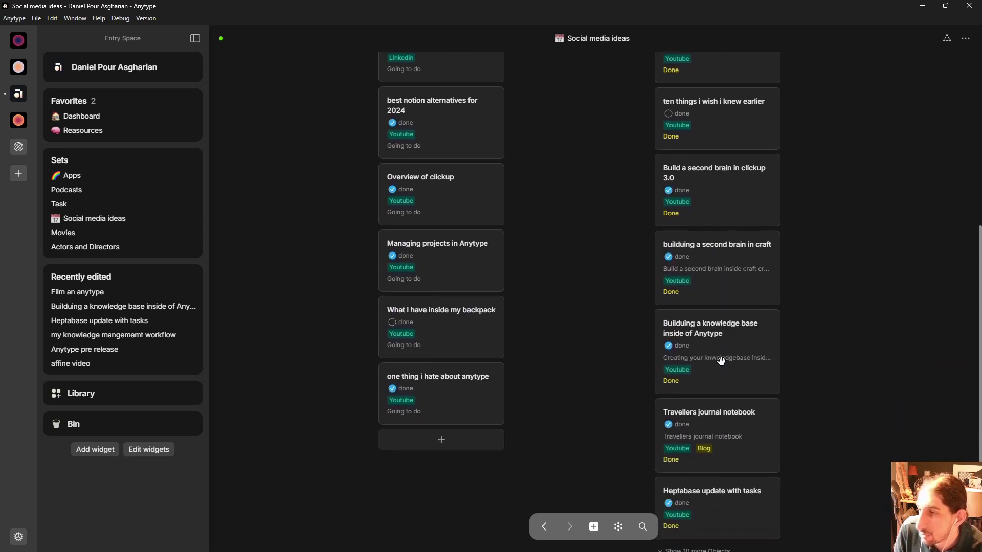
{"action": "scroll", "coordinate": [616, 339], "scroll_direction": "up", "scroll_amount": 6}
{"action": "scroll", "coordinate": [617, 339], "scroll_direction": "up", "scroll_amount": 2}
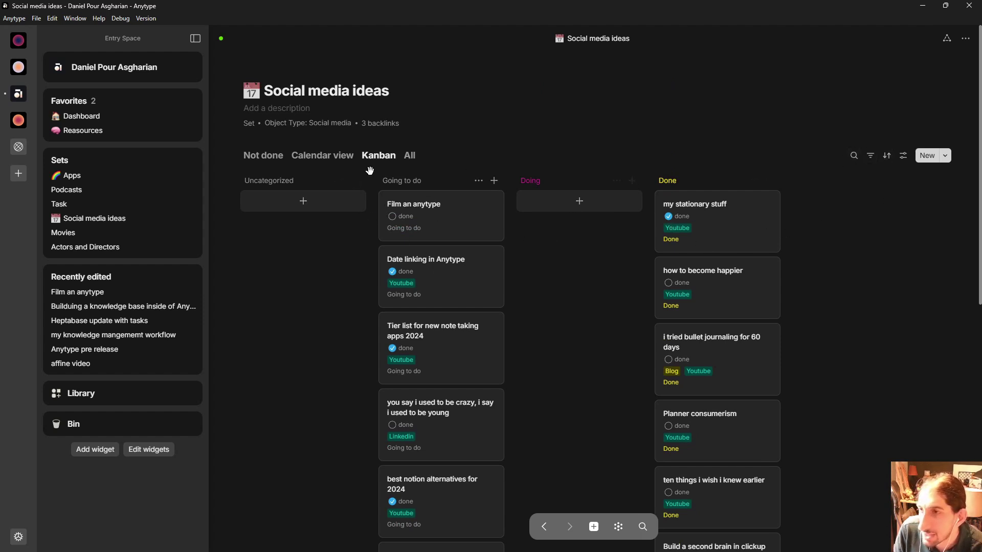
{"action": "left_click", "coordinate": [263, 155]}
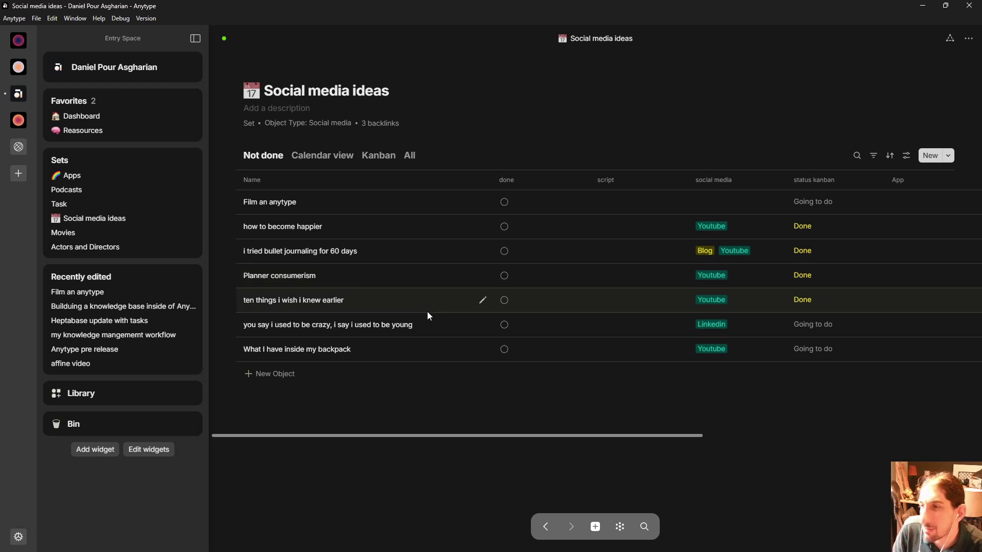
Step: Open the Dashboard, choose Later on the update prompt, and scroll through its link blocks
{"action": "left_click", "coordinate": [98, 120]}
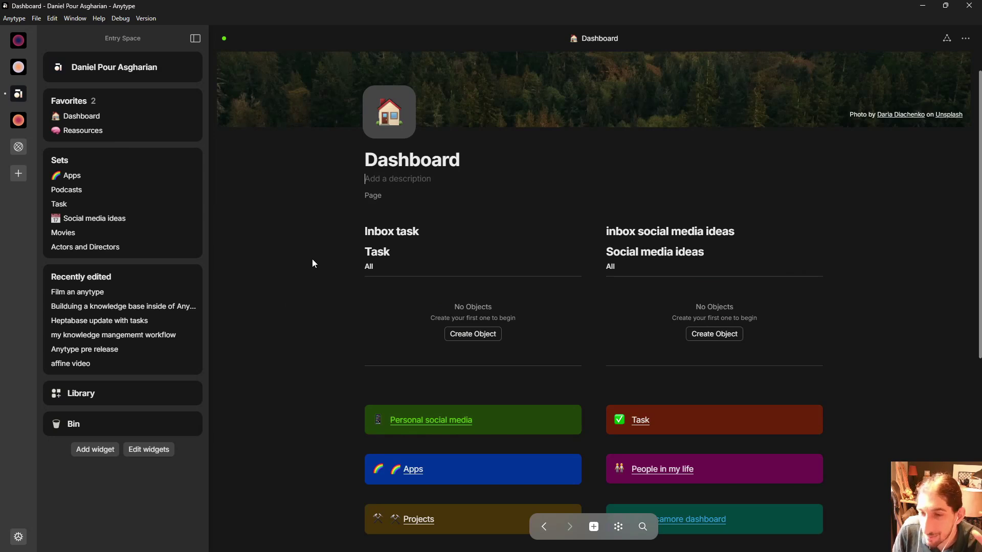
{"action": "scroll", "coordinate": [299, 304], "scroll_direction": "down", "scroll_amount": 1}
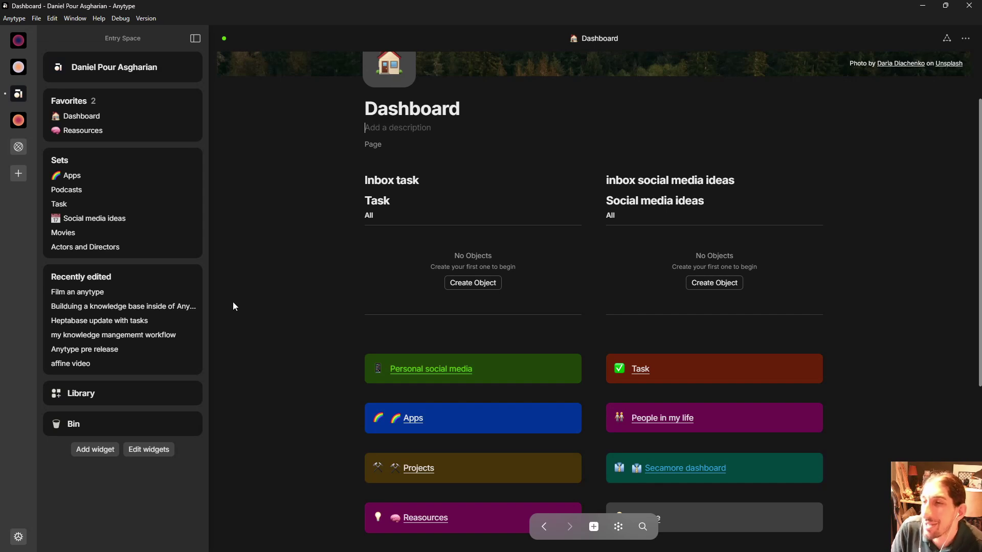
{"action": "left_click", "coordinate": [429, 341]}
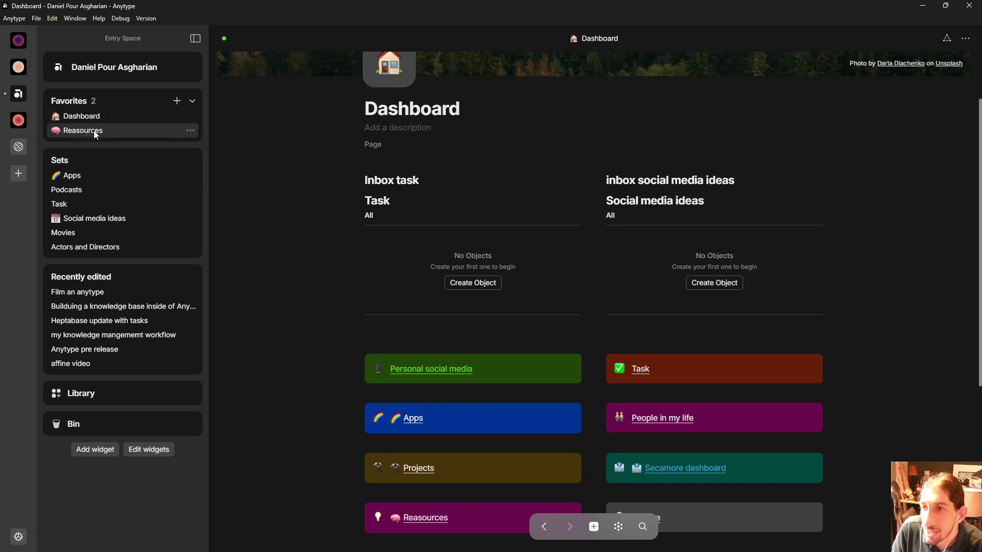
{"action": "scroll", "coordinate": [486, 388], "scroll_direction": "down", "scroll_amount": 1}
{"action": "scroll", "coordinate": [487, 389], "scroll_direction": "down", "scroll_amount": 1}
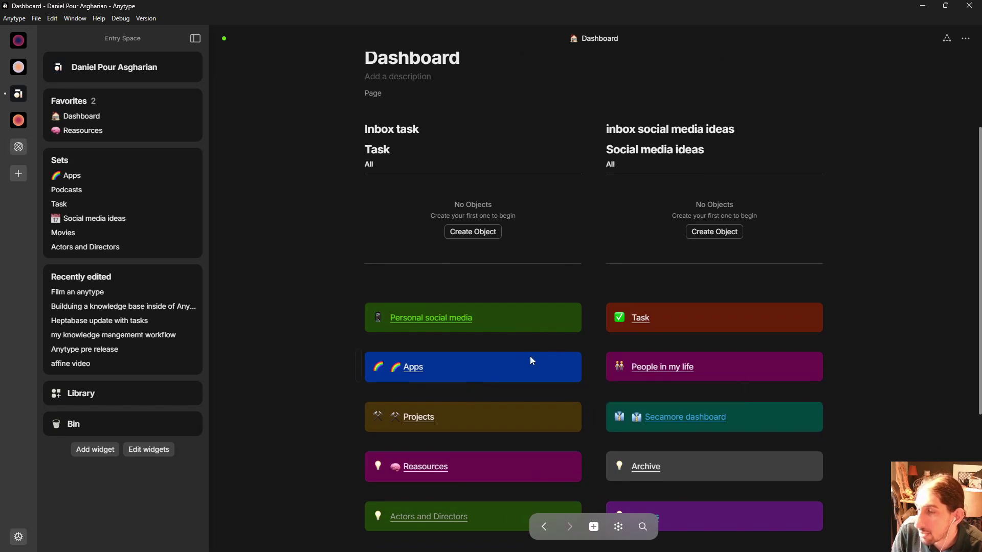
{"action": "scroll", "coordinate": [442, 444], "scroll_direction": "down", "scroll_amount": 1}
{"action": "scroll", "coordinate": [443, 443], "scroll_direction": "down", "scroll_amount": 1}
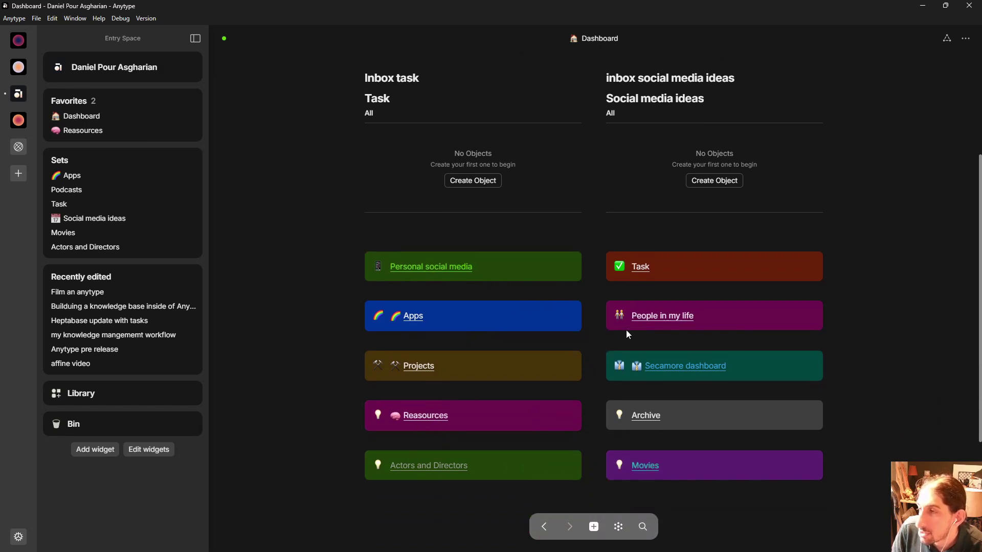
Step: Open the Task set, view it as All, Kanban and Calendar, then settle on the Not done table
{"action": "left_click", "coordinate": [640, 274]}
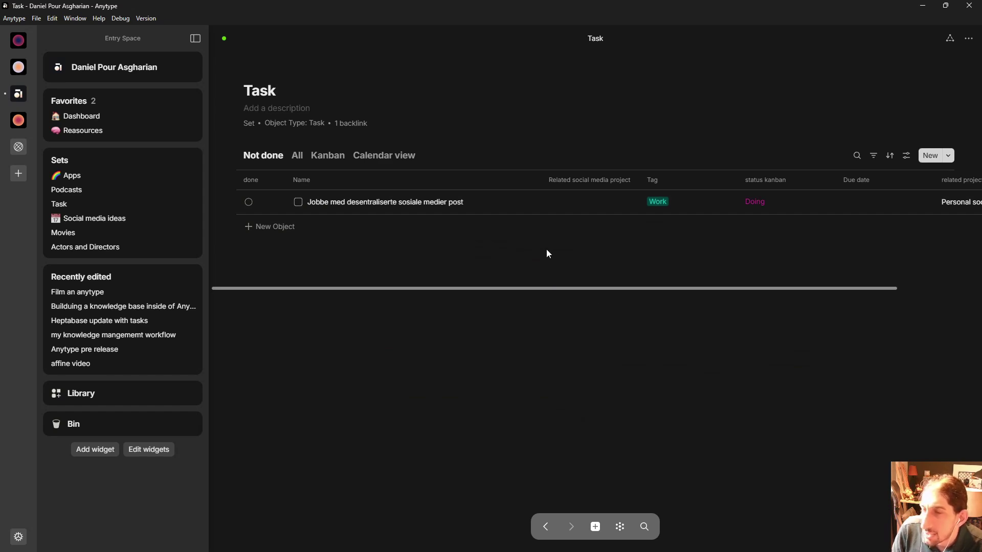
{"action": "left_click", "coordinate": [299, 159]}
{"action": "left_click", "coordinate": [322, 158]}
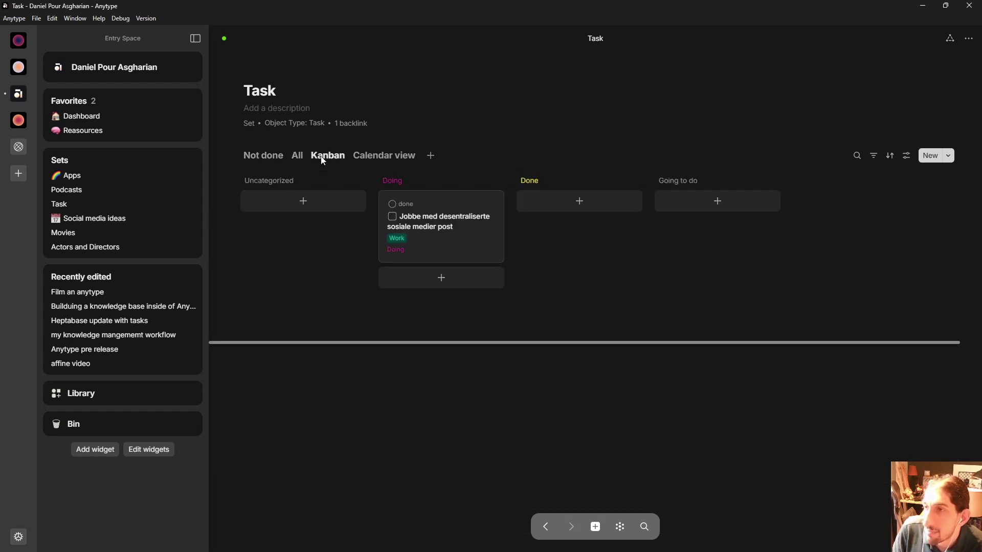
{"action": "left_click", "coordinate": [365, 157]}
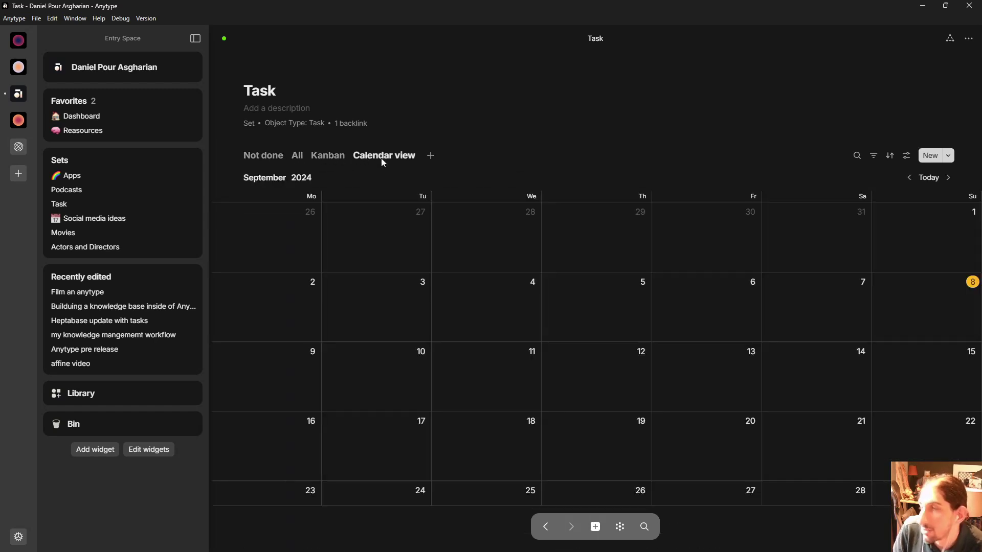
{"action": "left_click", "coordinate": [325, 156]}
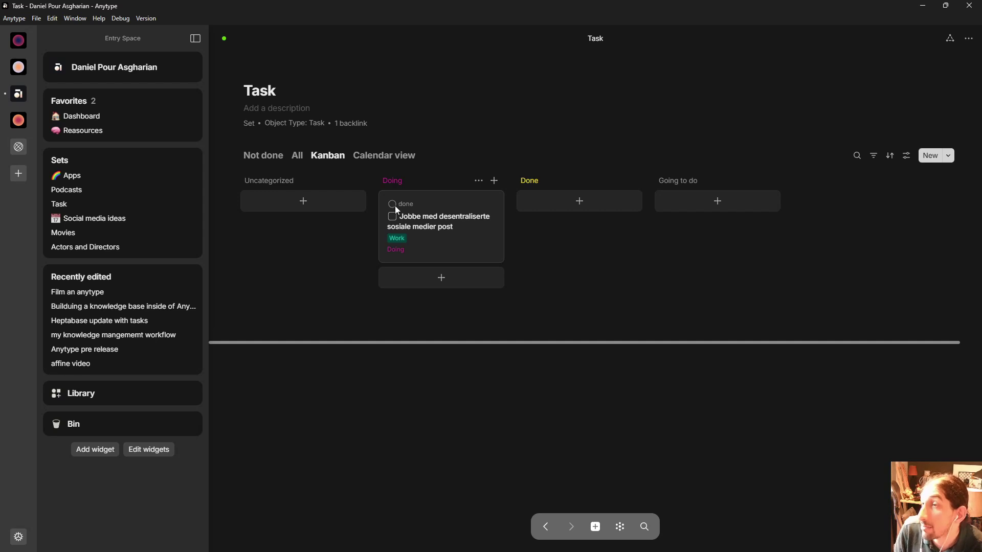
{"action": "left_click", "coordinate": [247, 156]}
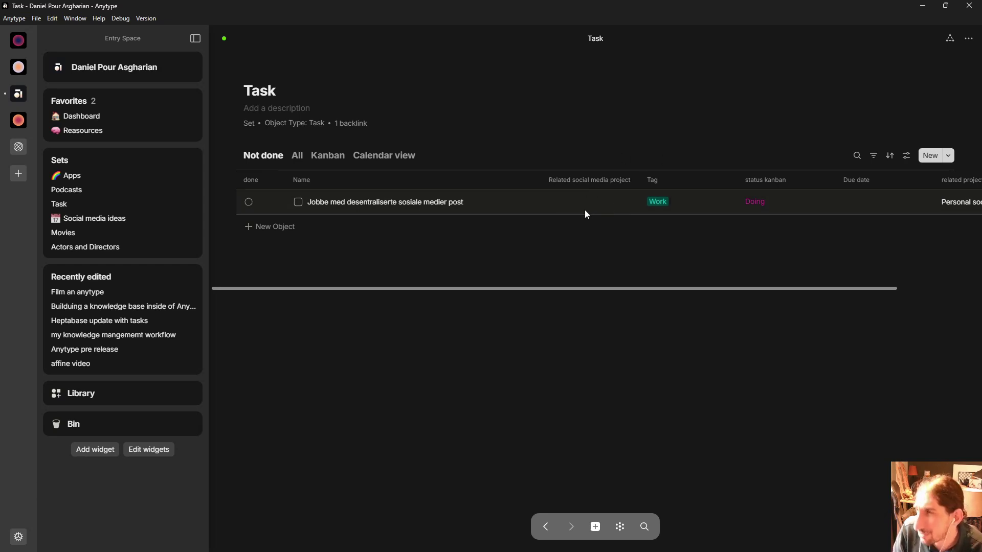
{"action": "left_click", "coordinate": [572, 198]}
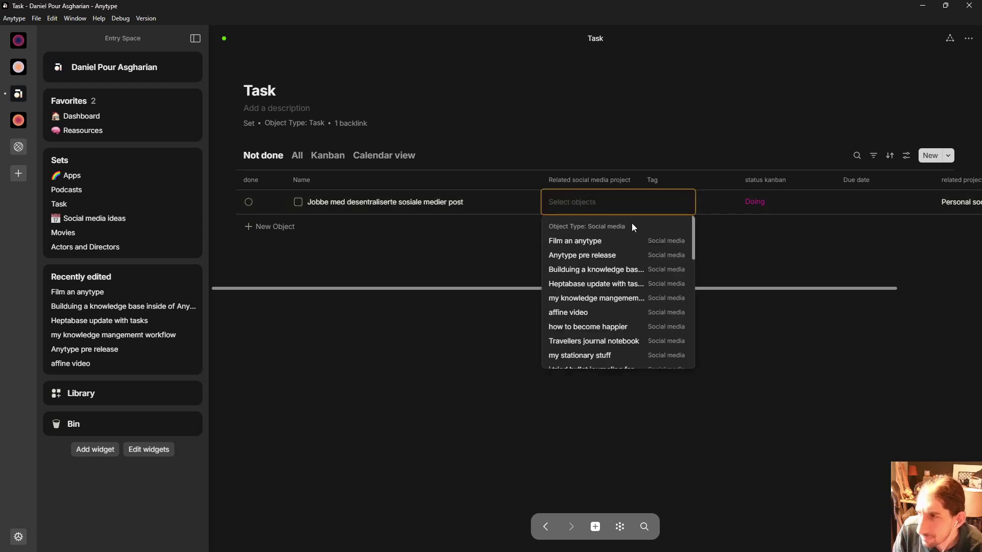
{"action": "scroll", "coordinate": [630, 266], "scroll_direction": "down", "scroll_amount": 5}
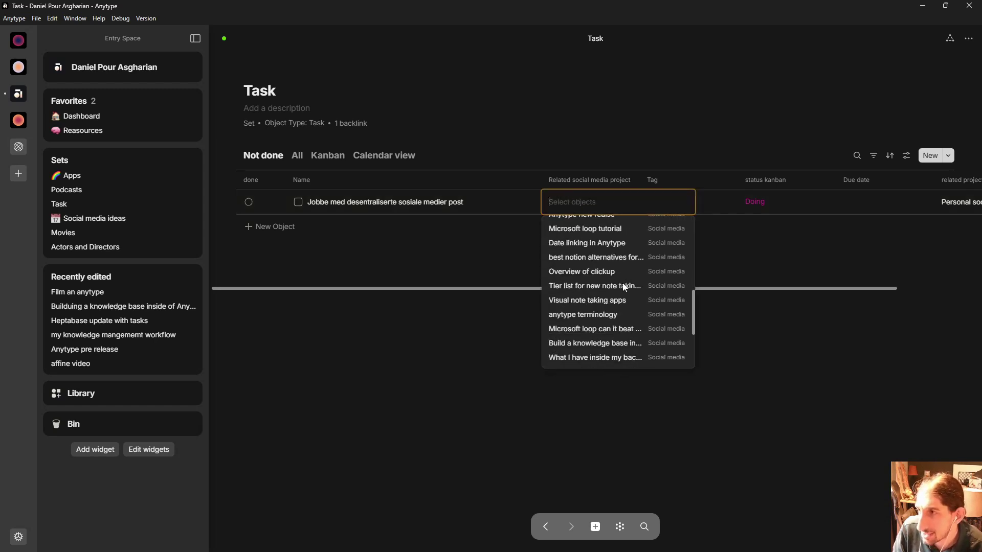
{"action": "scroll", "coordinate": [655, 343], "scroll_direction": "up", "scroll_amount": 2}
{"action": "scroll", "coordinate": [657, 349], "scroll_direction": "up", "scroll_amount": 3}
{"action": "scroll", "coordinate": [662, 285], "scroll_direction": "up", "scroll_amount": 2}
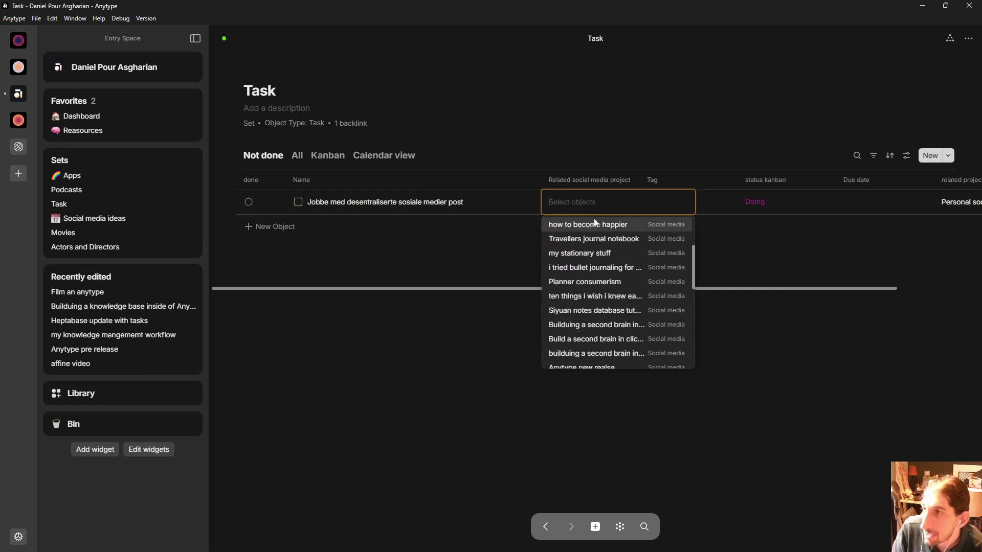
{"action": "left_click", "coordinate": [561, 155]}
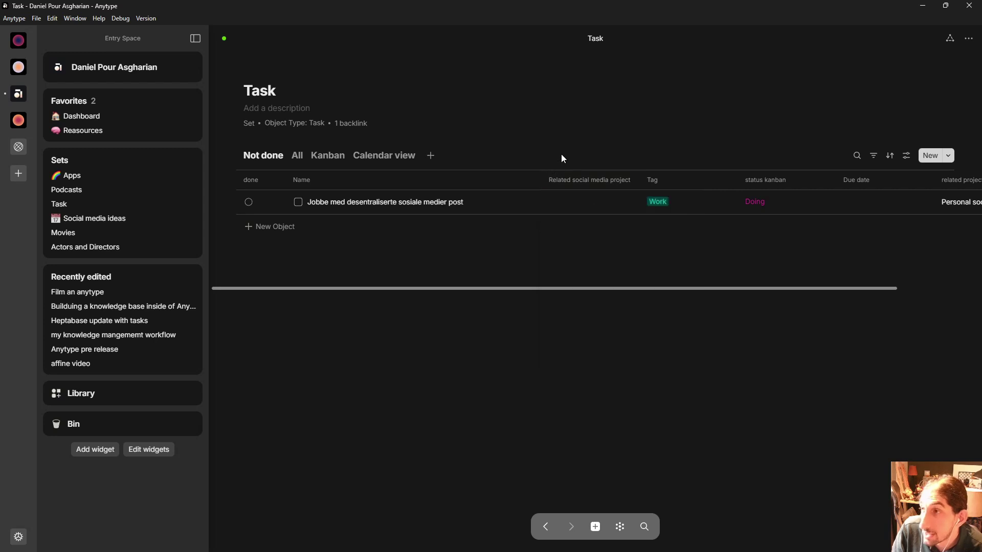
{"action": "left_click", "coordinate": [581, 182]}
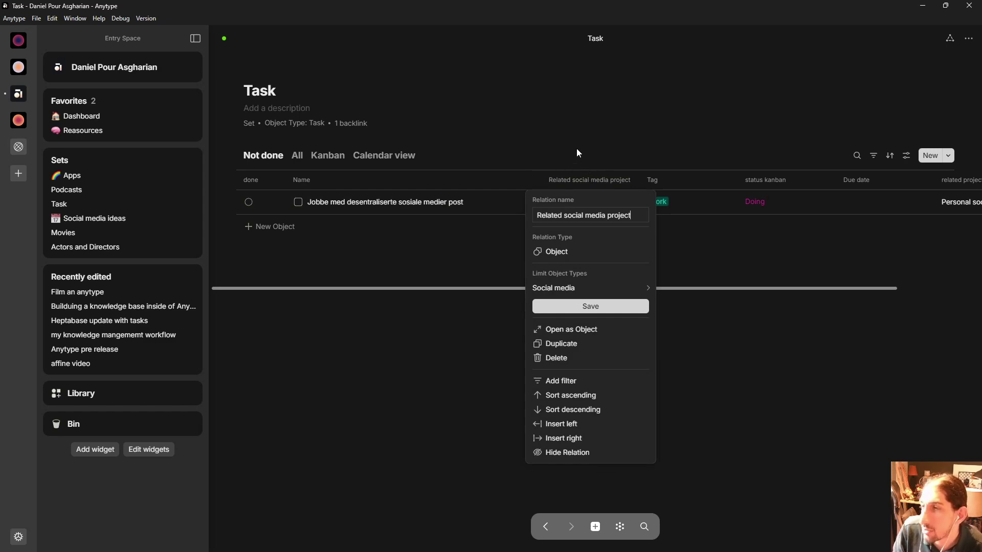
{"action": "mouse_move", "coordinate": [581, 282]}
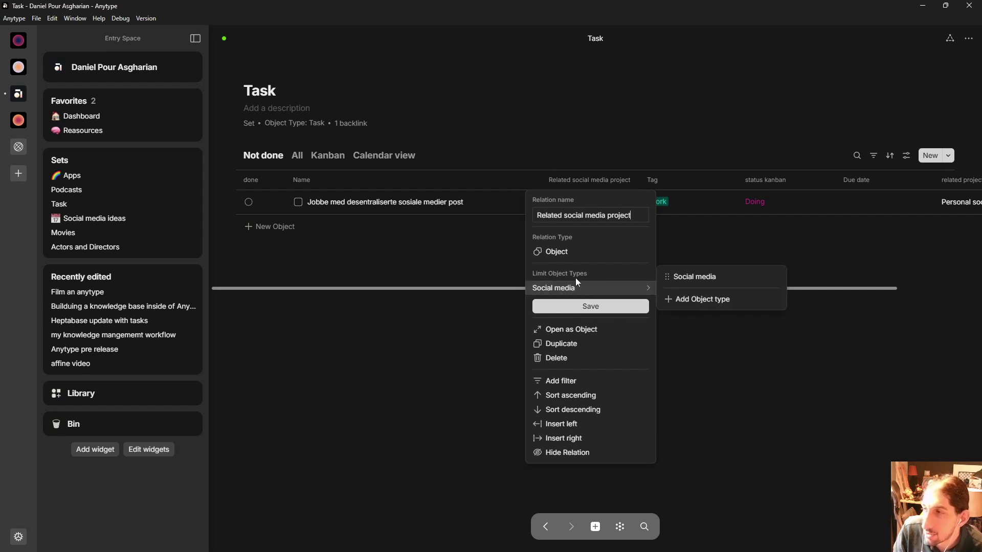
{"action": "left_click", "coordinate": [745, 237]}
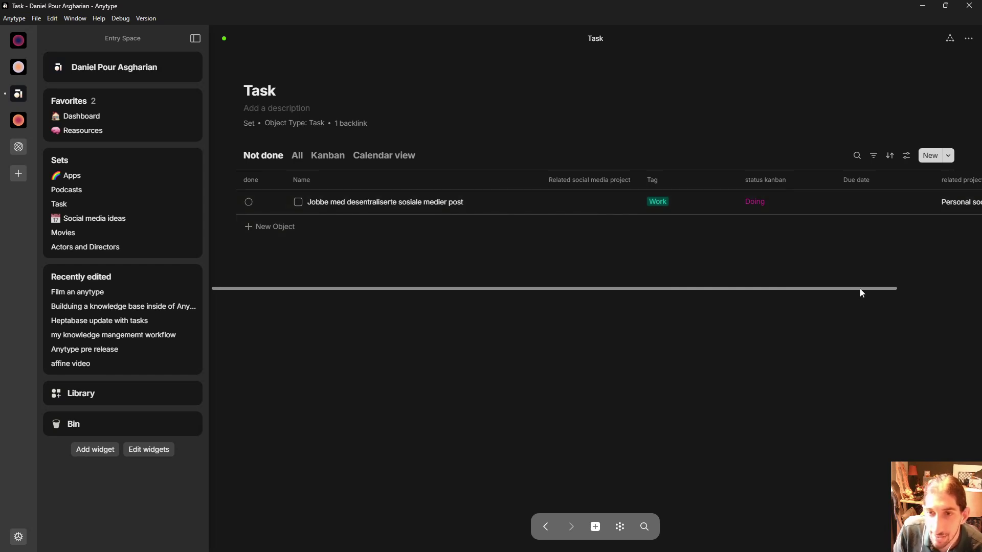
{"action": "left_click_drag", "start_coordinate": [860, 290], "coordinate": [971, 289]}
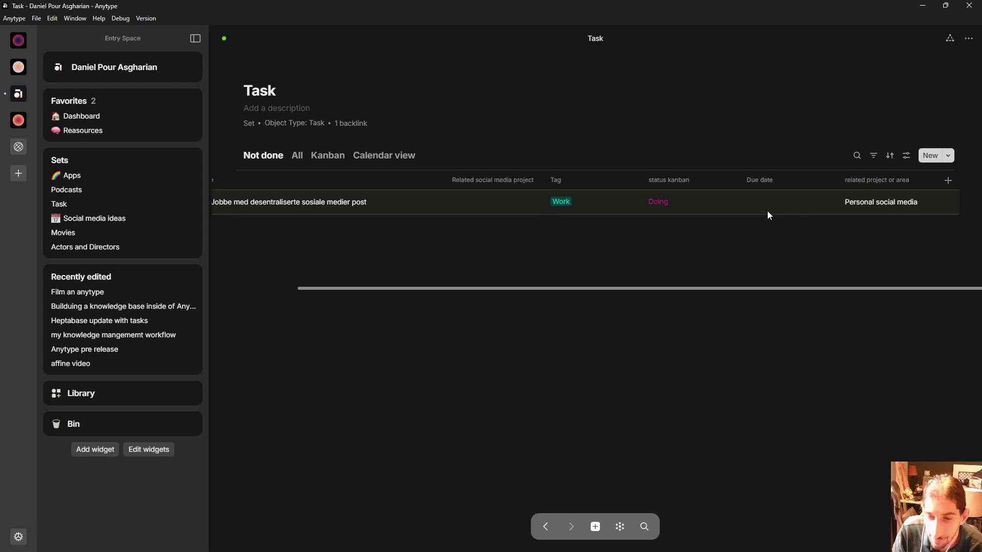
Step: Return to the Dashboard and follow its Apps widget link to the Apps set
{"action": "left_click", "coordinate": [121, 119]}
{"action": "scroll", "coordinate": [716, 291], "scroll_direction": "down", "scroll_amount": 1}
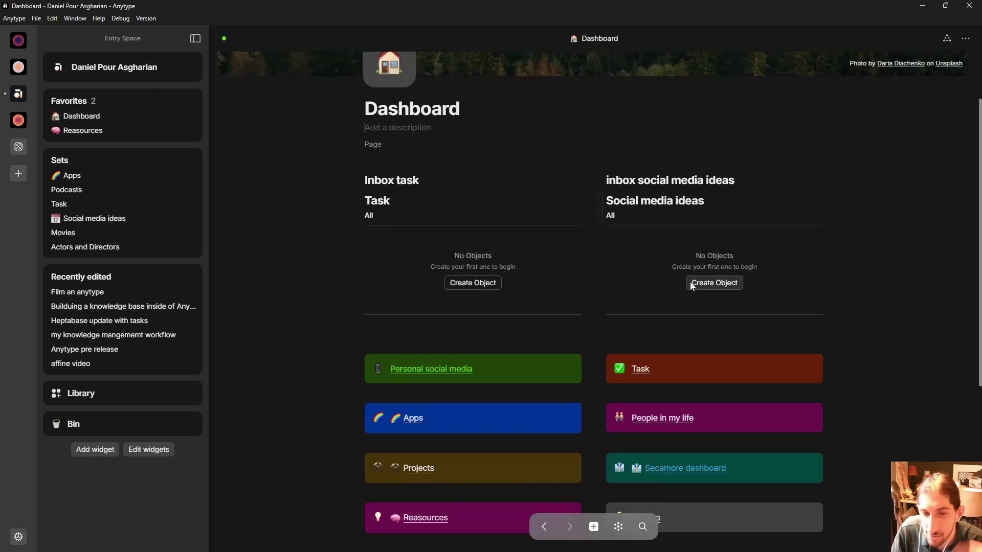
{"action": "scroll", "coordinate": [664, 278], "scroll_direction": "down", "scroll_amount": 2}
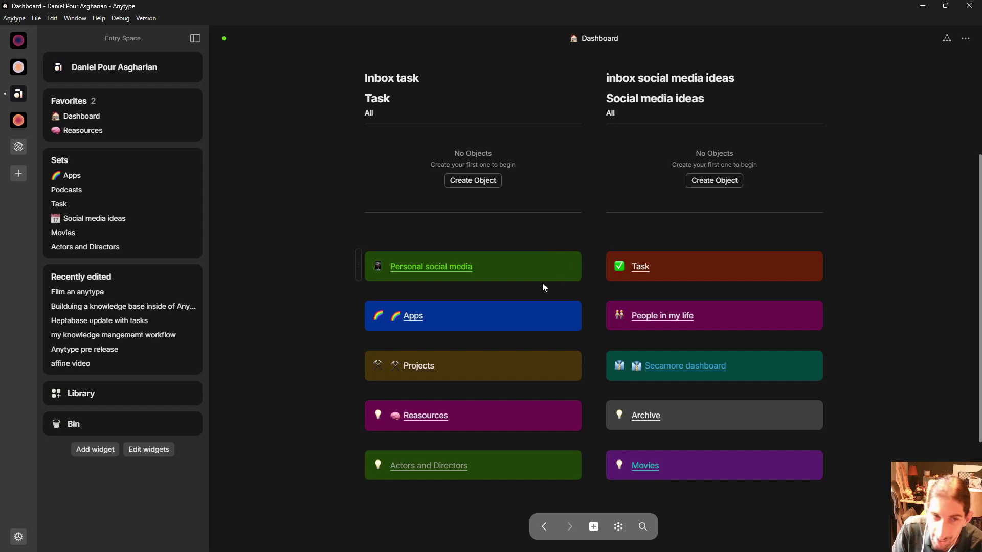
{"action": "left_click", "coordinate": [414, 317]}
Step: Scroll through the Apps table reviewing each app's type, USD price and release year
{"action": "scroll", "coordinate": [416, 241], "scroll_direction": "down", "scroll_amount": 3}
{"action": "scroll", "coordinate": [417, 242], "scroll_direction": "down", "scroll_amount": 5}
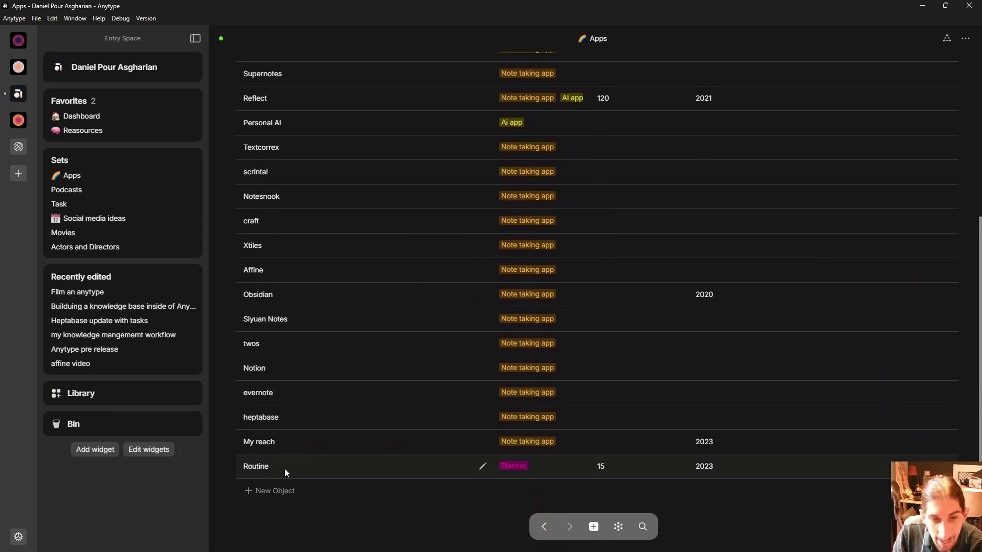
{"action": "scroll", "coordinate": [409, 440], "scroll_direction": "up", "scroll_amount": 3}
{"action": "scroll", "coordinate": [397, 322], "scroll_direction": "up", "scroll_amount": 1}
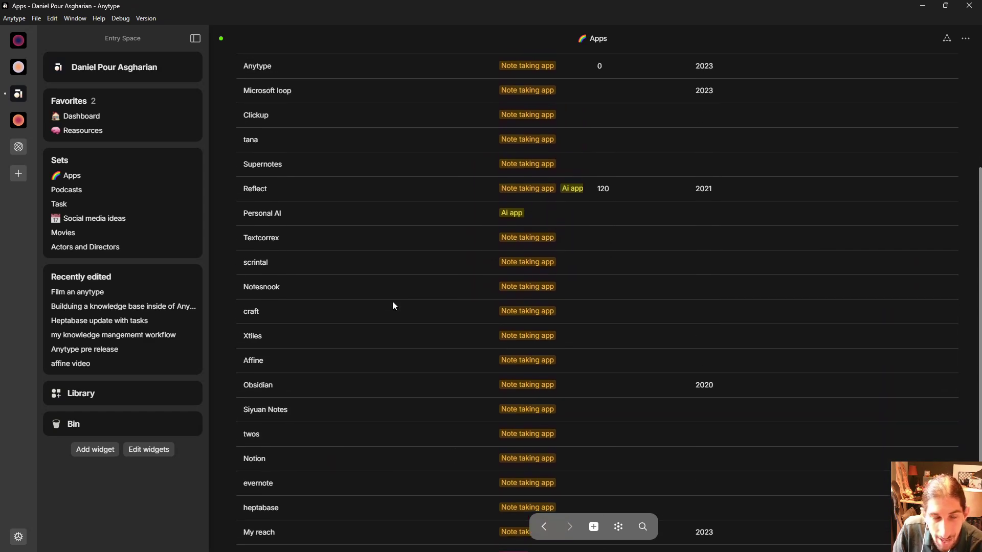
{"action": "scroll", "coordinate": [417, 309], "scroll_direction": "up", "scroll_amount": 3}
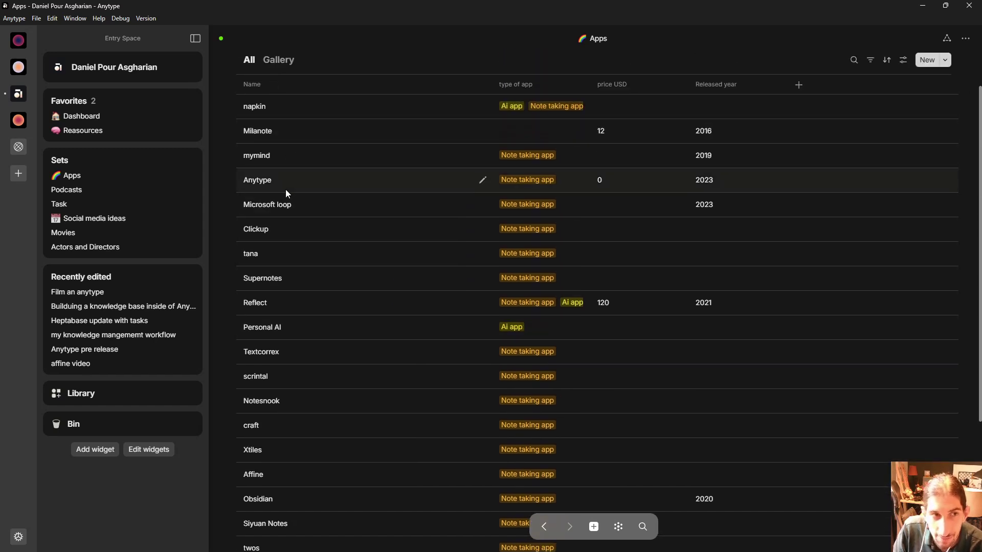
{"action": "scroll", "coordinate": [348, 148], "scroll_direction": "down", "scroll_amount": 4}
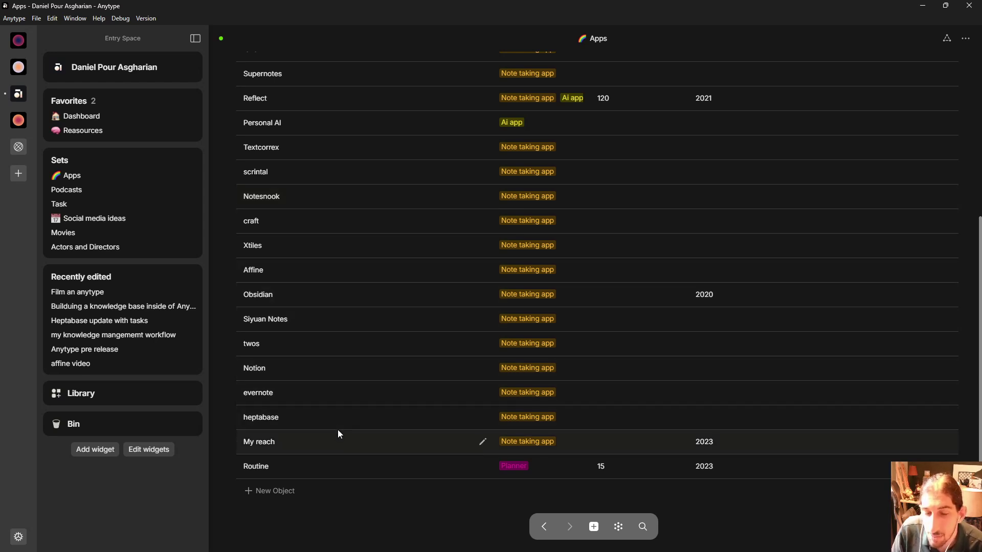
{"action": "scroll", "coordinate": [348, 426], "scroll_direction": "up", "scroll_amount": 4}
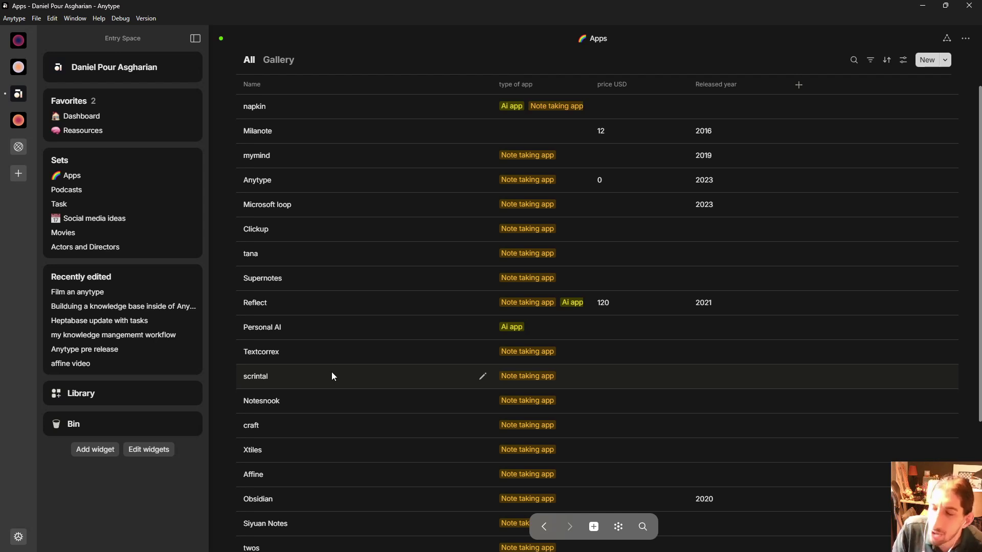
{"action": "scroll", "coordinate": [333, 360], "scroll_direction": "down", "scroll_amount": 1}
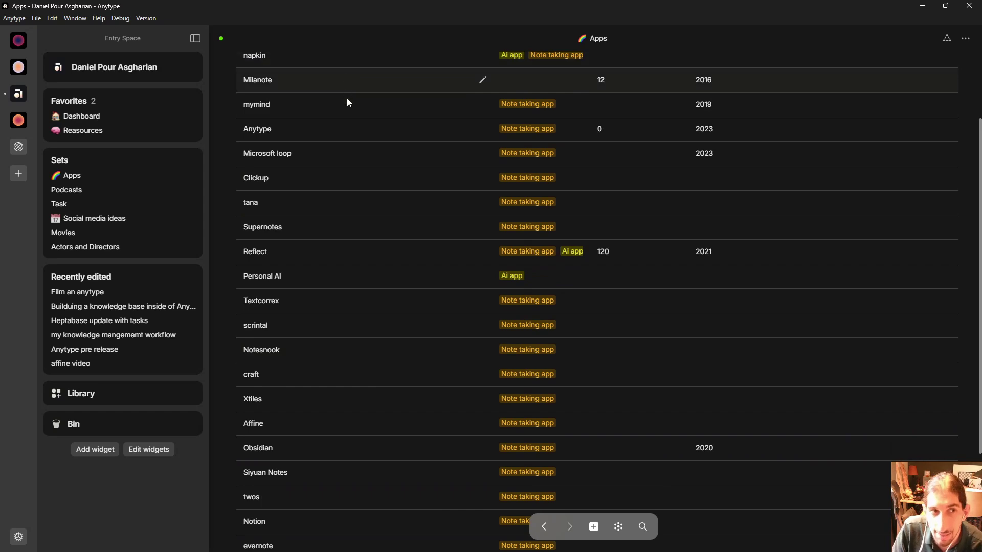
{"action": "scroll", "coordinate": [386, 209], "scroll_direction": "down", "scroll_amount": 3}
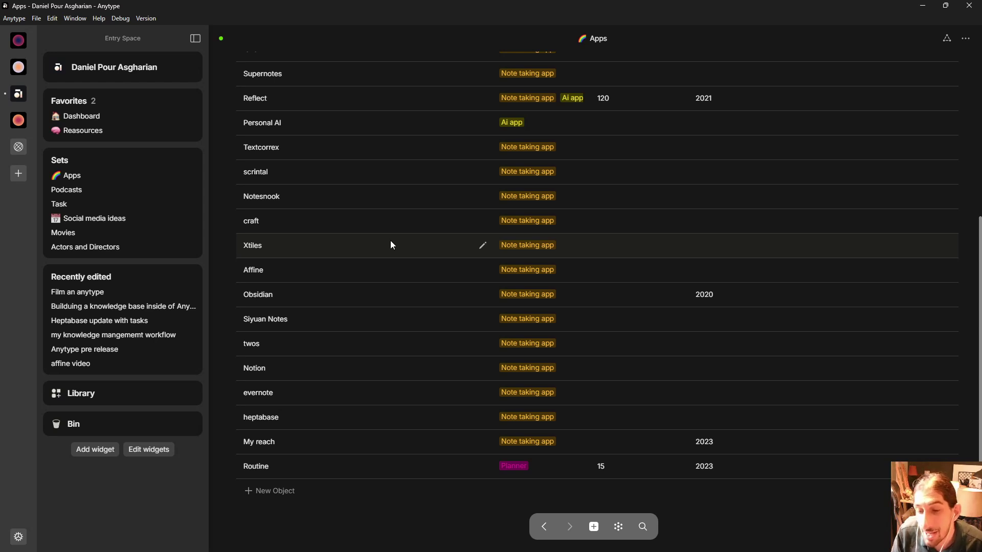
{"action": "scroll", "coordinate": [424, 300], "scroll_direction": "up", "scroll_amount": 4}
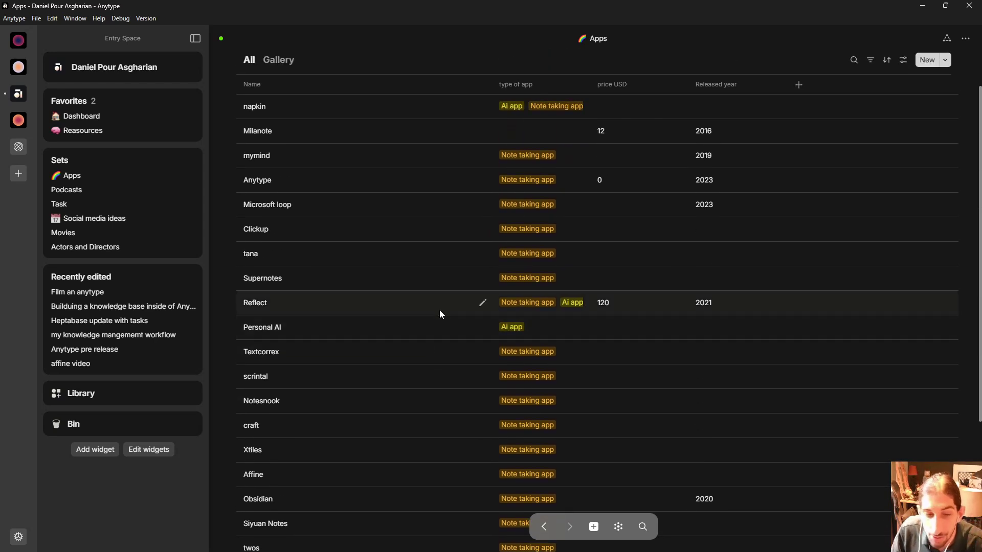
{"action": "scroll", "coordinate": [439, 308], "scroll_direction": "up", "scroll_amount": 1}
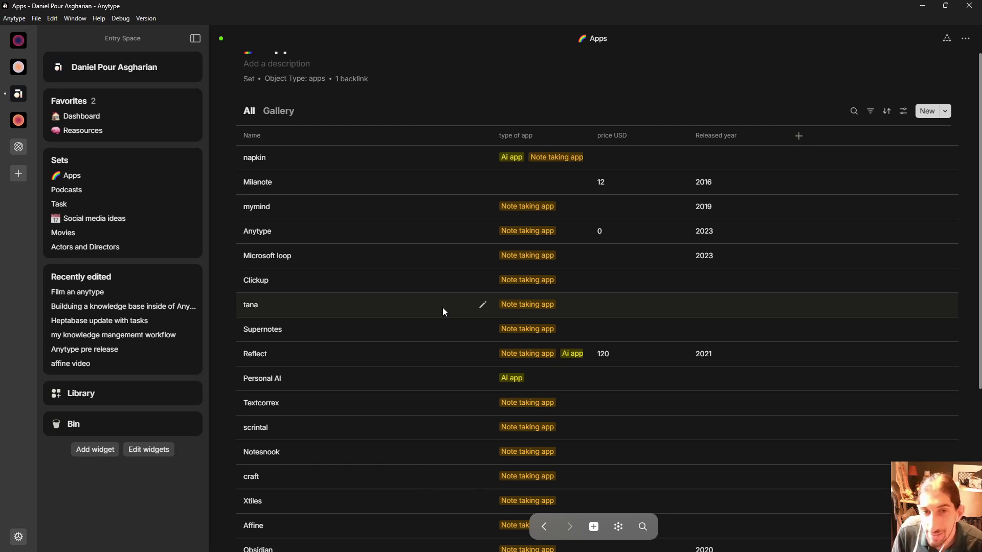
{"action": "scroll", "coordinate": [443, 308], "scroll_direction": "down", "scroll_amount": 1}
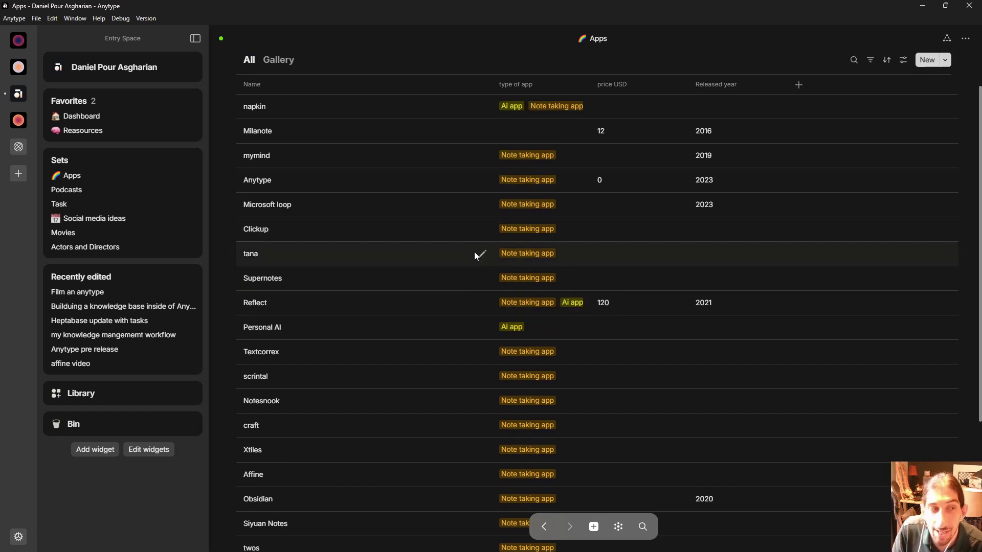